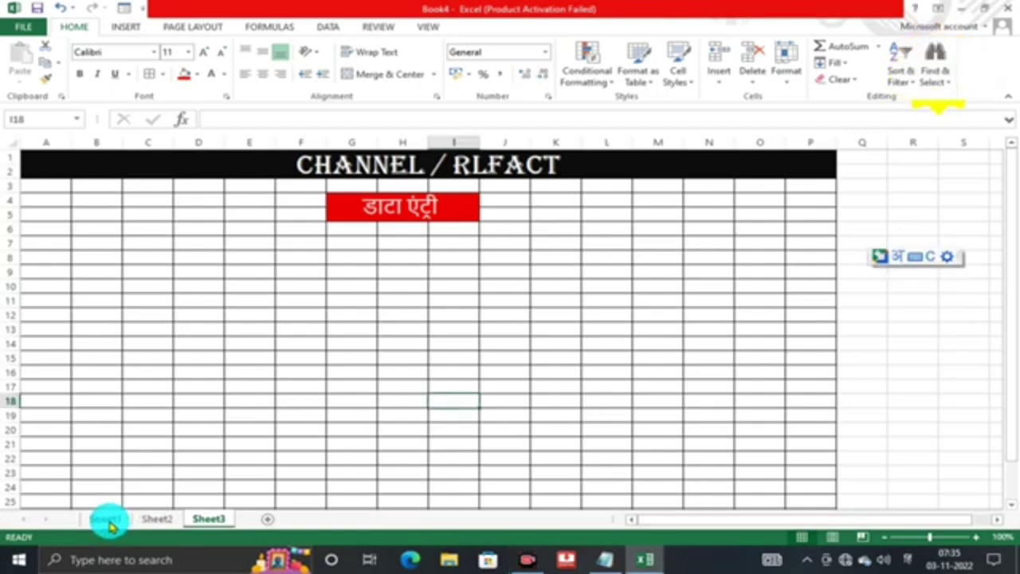
Switch from Sheet3 to Sheet1 to view the finished EMPLOYEE DATA table.
{"action": "left_click", "coordinate": [108, 519]}
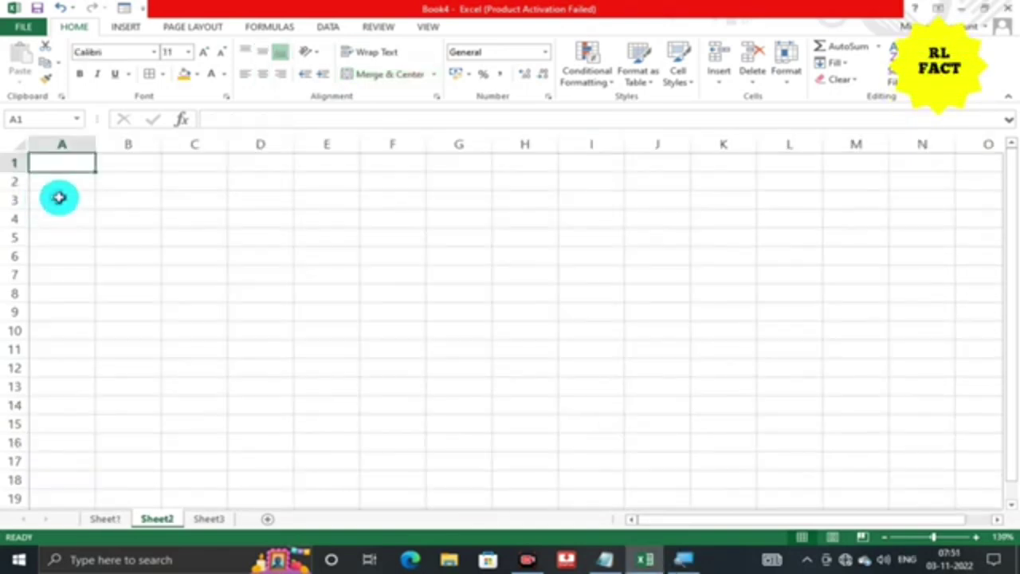
Switch to the blank Sheet2 to start a new table.
{"action": "left_click", "coordinate": [55, 201]}
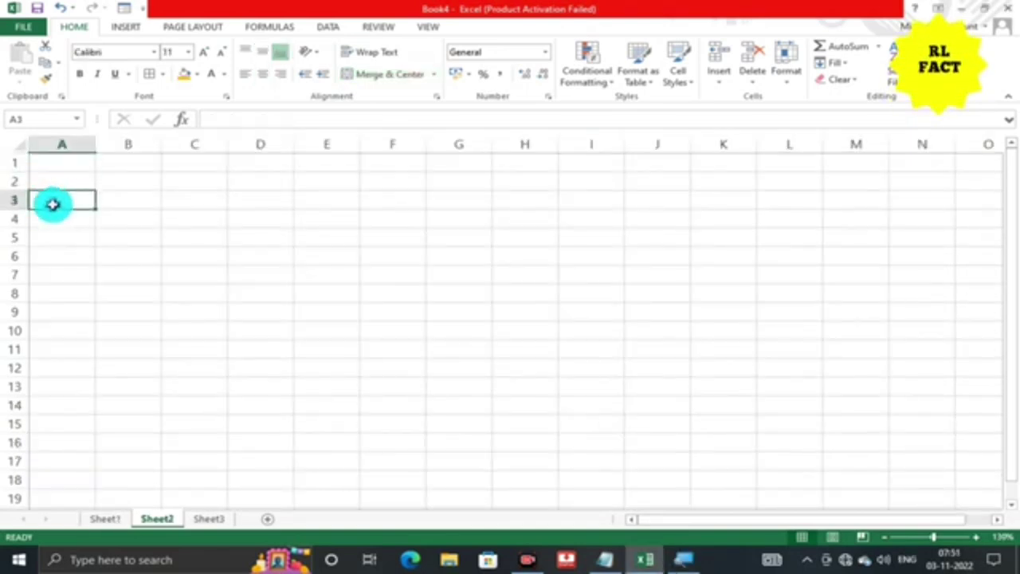
Enter the headers id no, Name, Gender and Age in A3 through D3.
{"action": "type", "text": "id"}
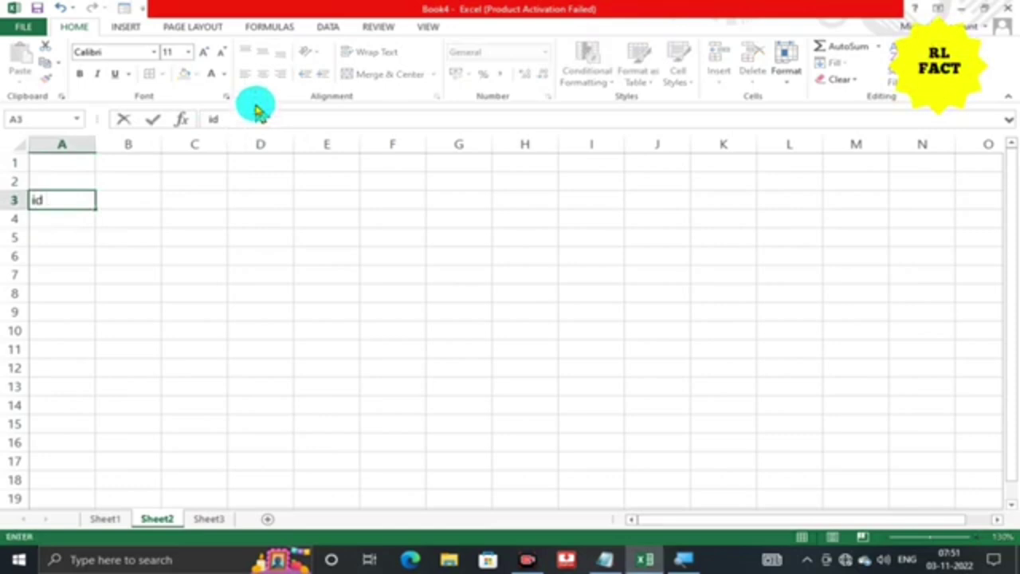
{"action": "key", "text": "Tab"}
{"action": "type", "text": "Name"}
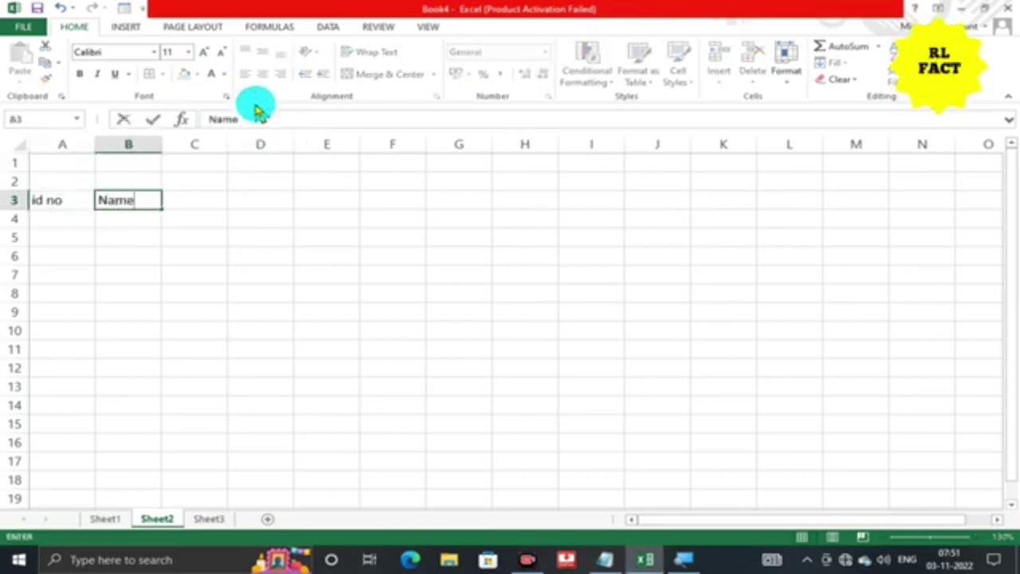
{"action": "key", "text": "Tab"}
{"action": "type", "text": "Gender"}
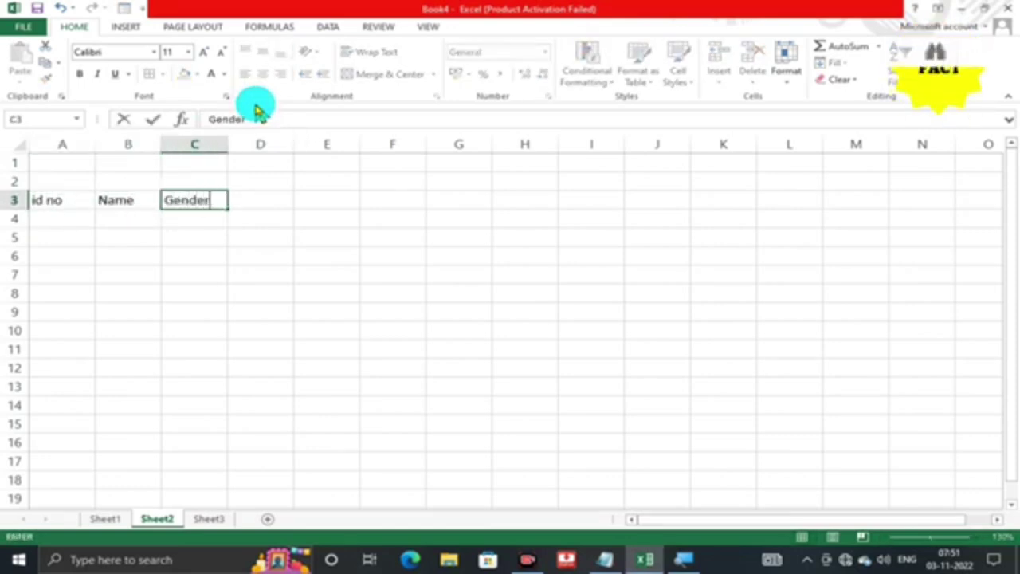
{"action": "key", "text": "Tab"}
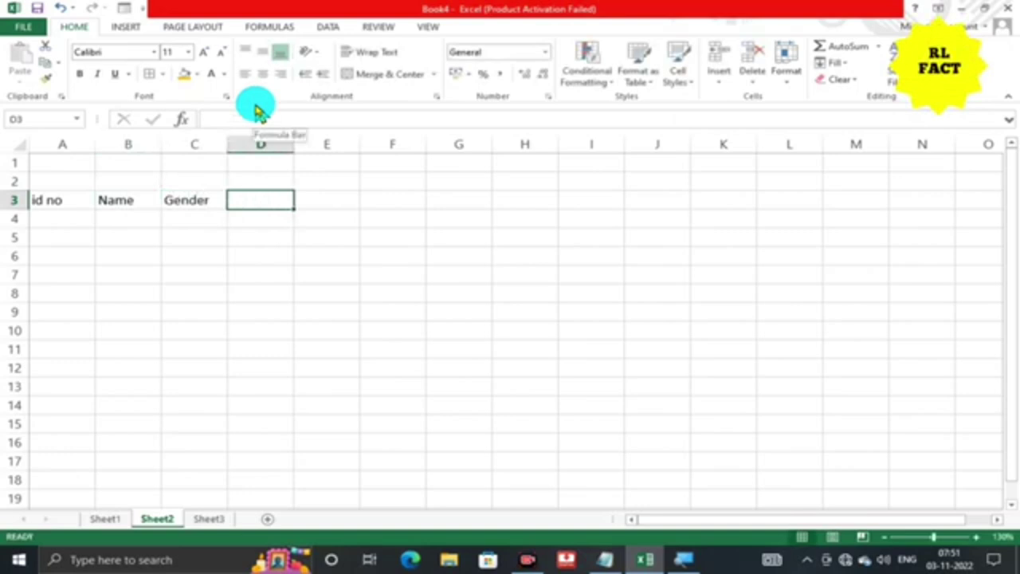
{"action": "type", "text": "Age"}
{"action": "key", "text": "Tab"}
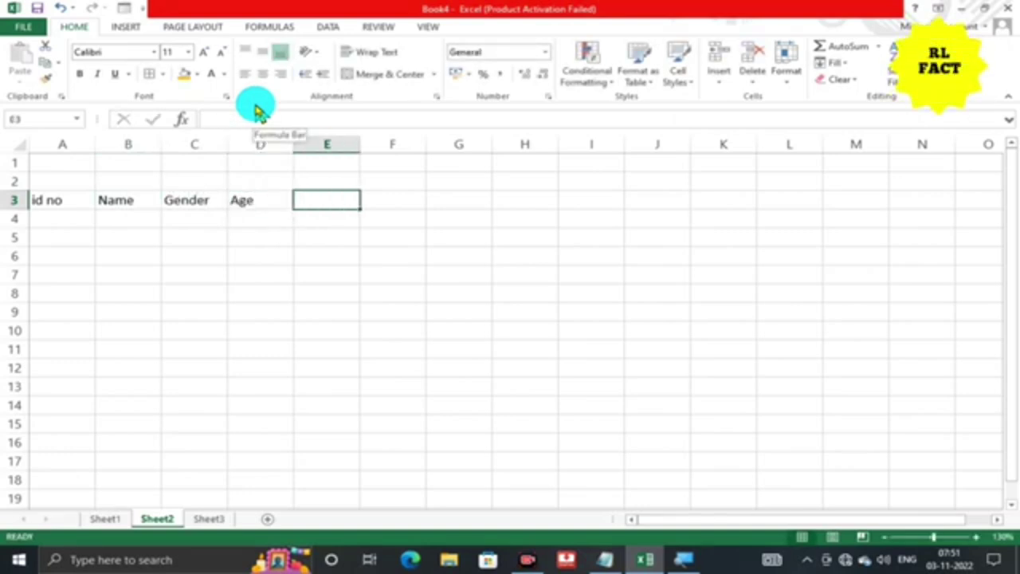
Add the headers Date-of-joining, Designation and Basic Saliry in E3 through G3.
{"action": "type", "text": "Date-o"}
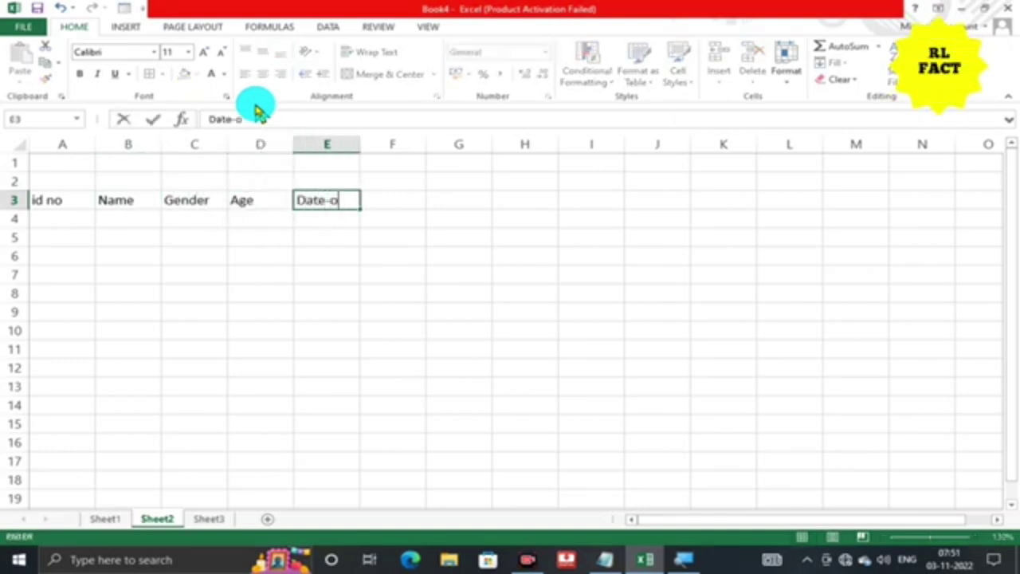
{"action": "type", "text": "f-"}
{"action": "key", "text": "Tab"}
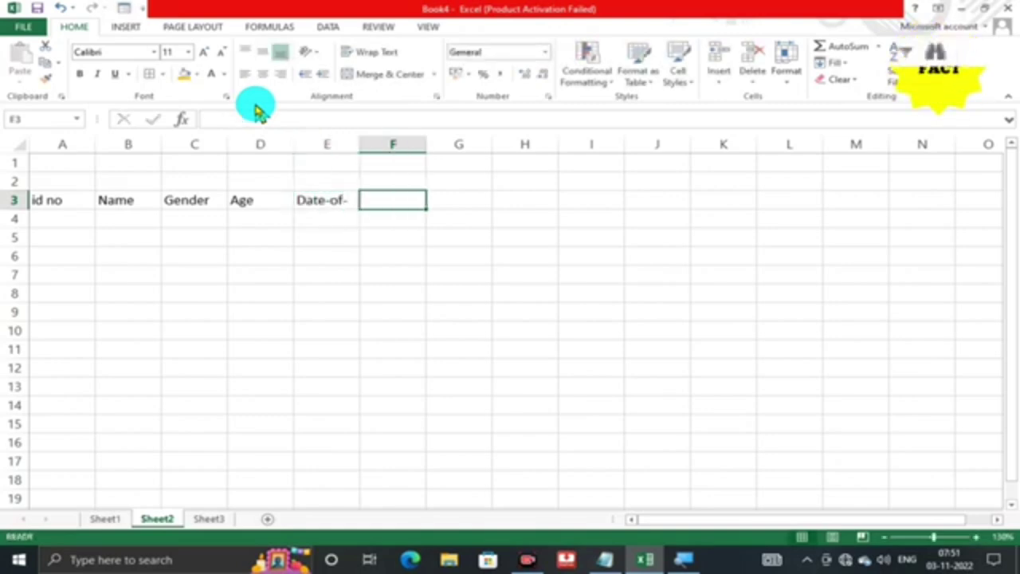
{"action": "double_click", "coordinate": [337, 200]}
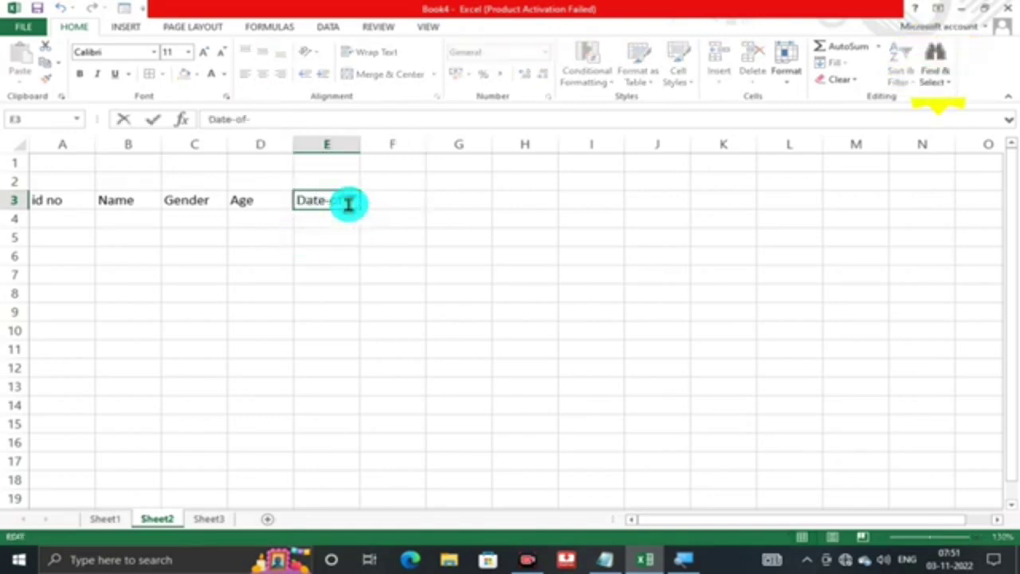
{"action": "type", "text": "joining"}
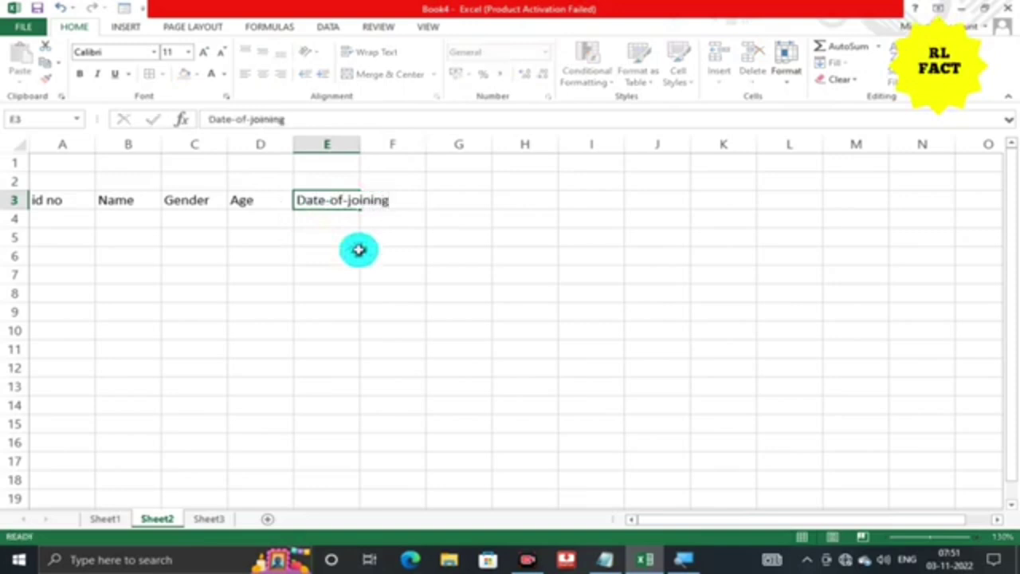
{"action": "key", "text": "Tab"}
{"action": "type", "text": "De"}
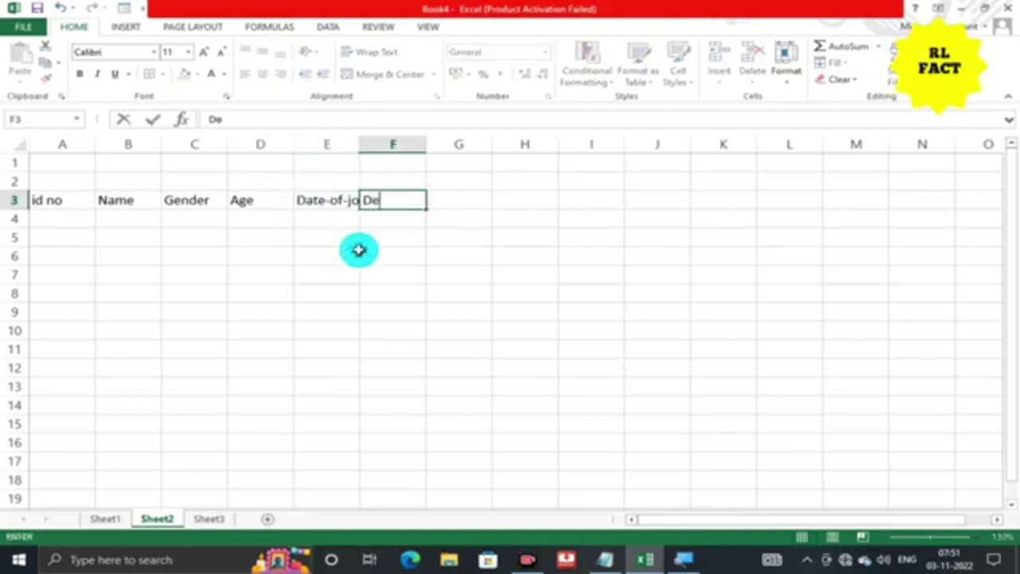
{"action": "type", "text": "signation"}
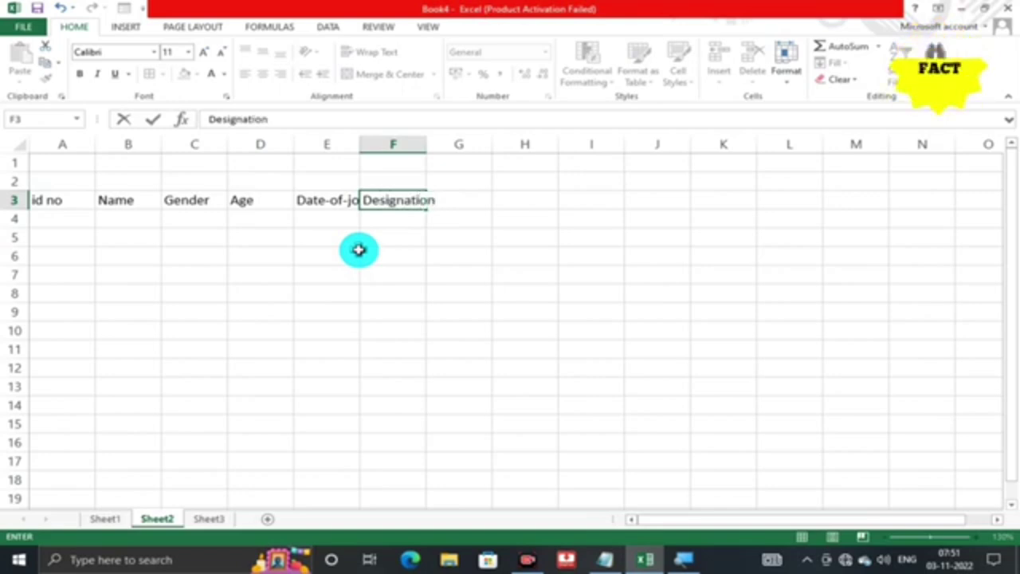
{"action": "key", "text": "Tab"}
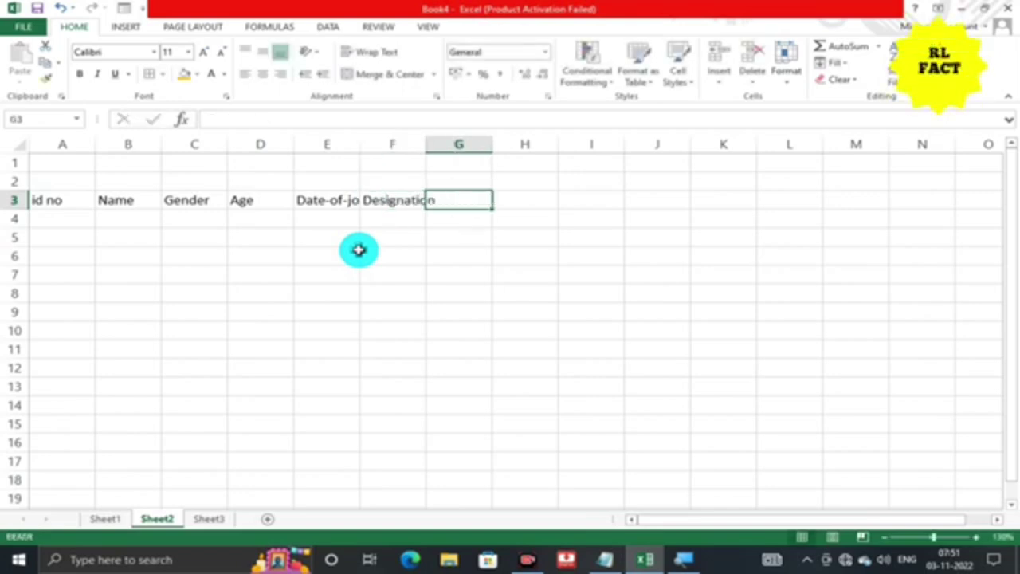
{"action": "type", "text": "na"}
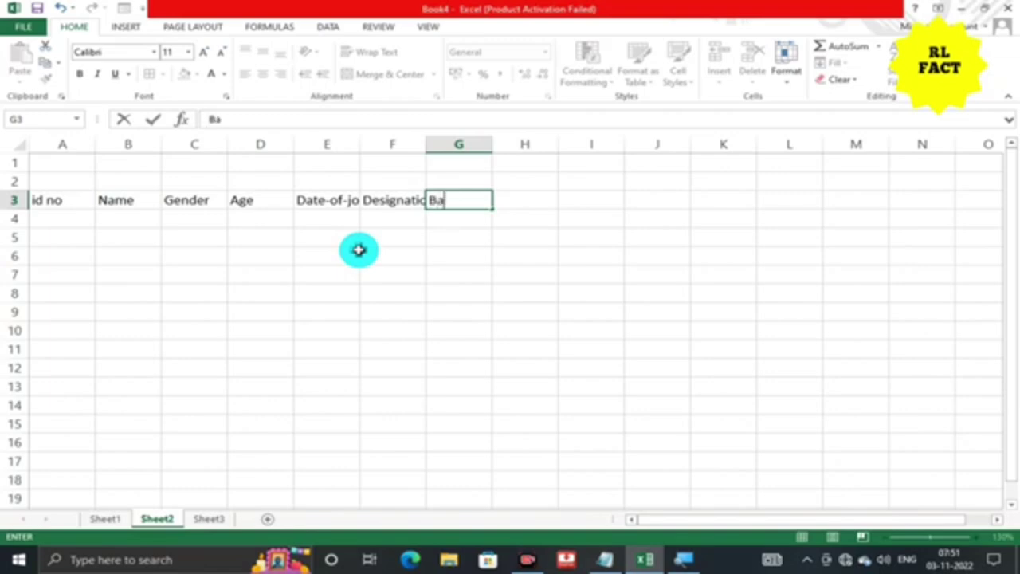
{"action": "type", "text": "sic Saliry"}
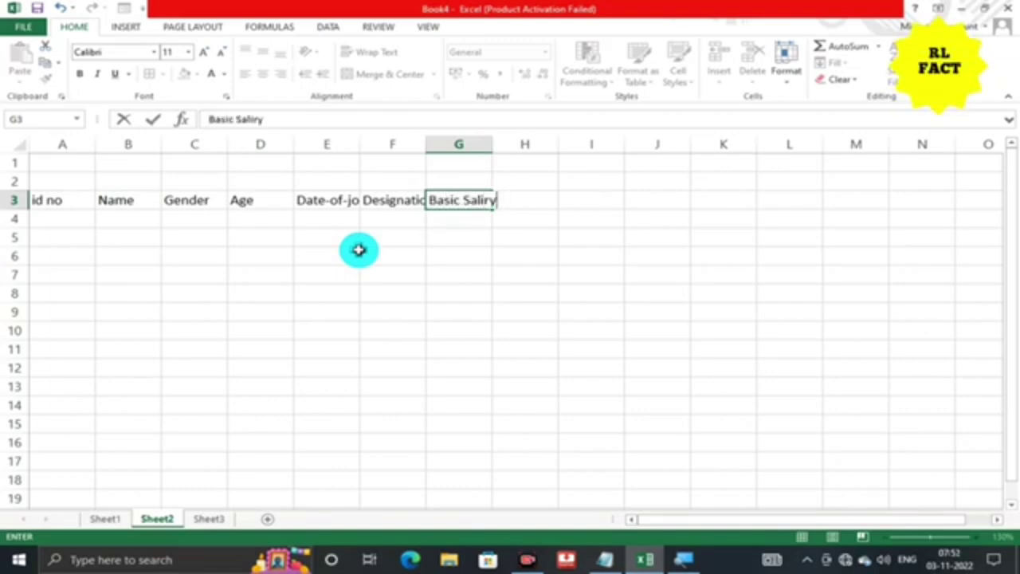
{"action": "key", "text": "Tab"}
Put 'Address' in H3, fixing its spelling, and 'contect no.' in I3.
{"action": "type", "text": "A"}
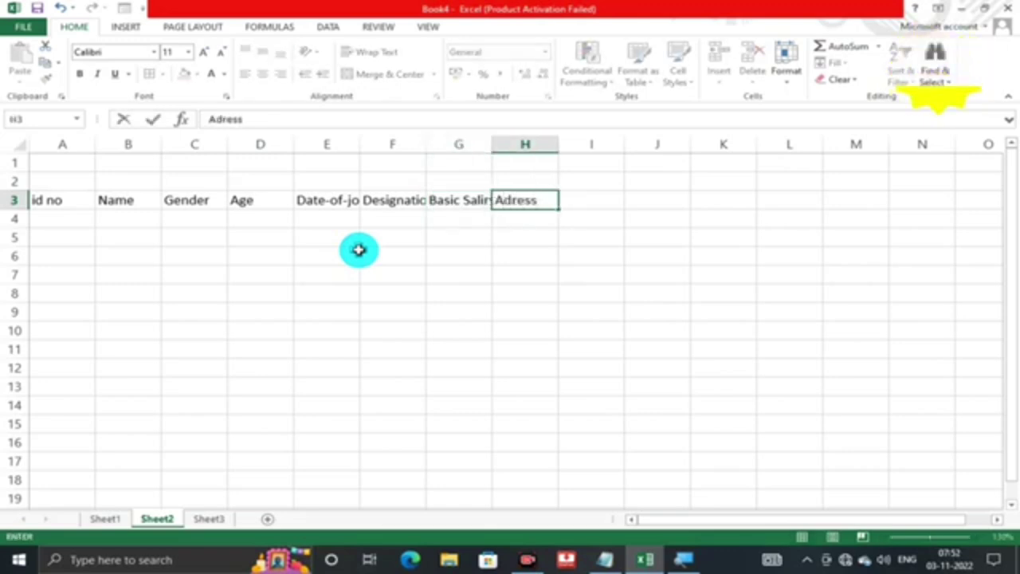
{"action": "double_click", "coordinate": [516, 200]}
{"action": "left_click", "coordinate": [515, 200]}
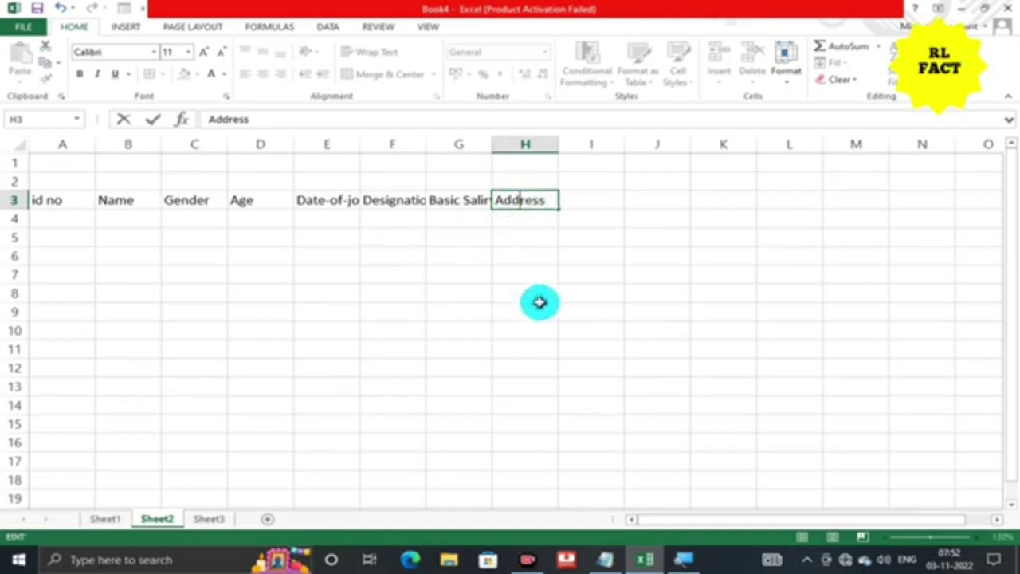
{"action": "type", "text": "d"}
{"action": "left_click", "coordinate": [591, 205]}
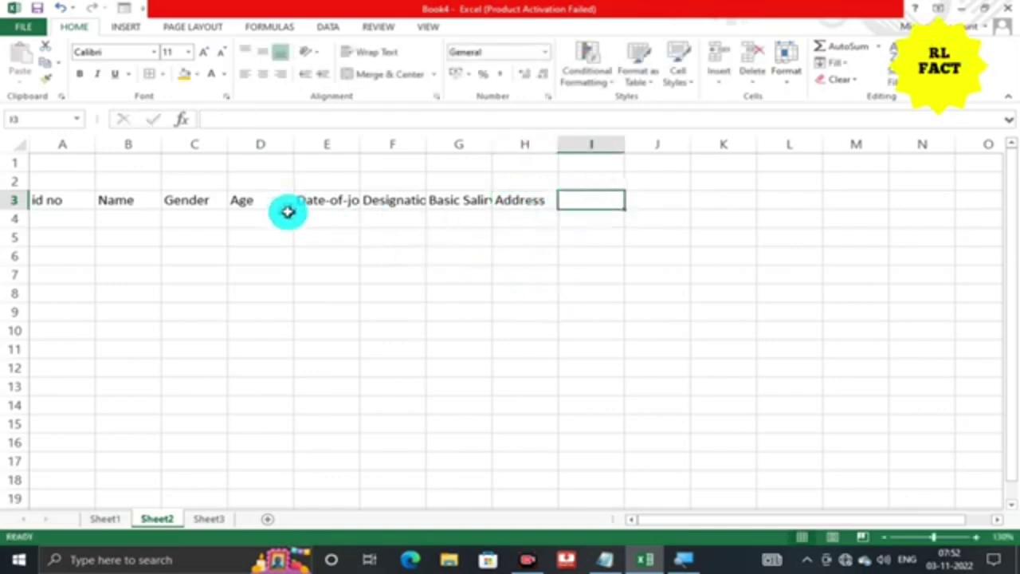
{"action": "type", "text": "contect no."}
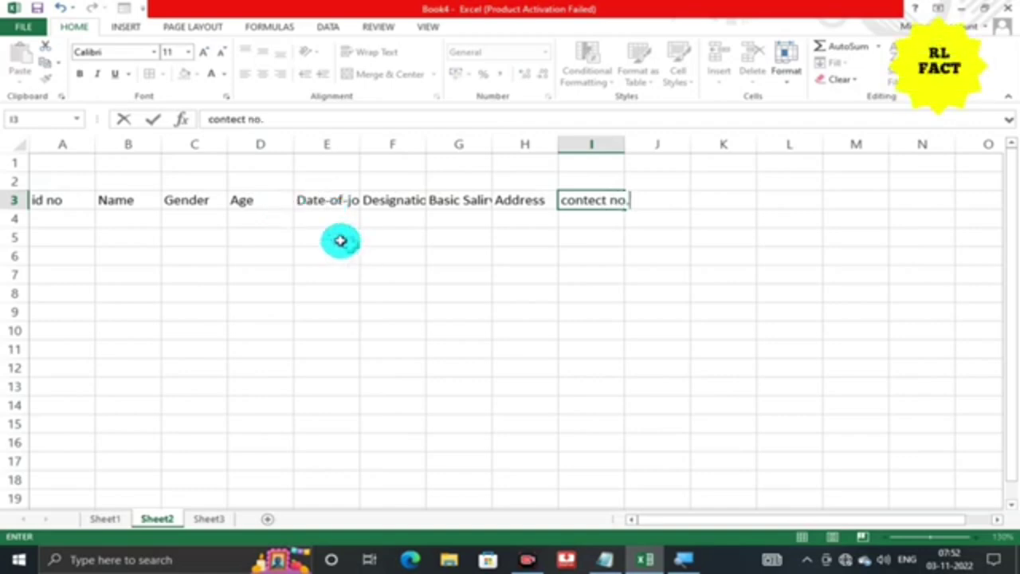
AutoFit the column widths of the table area so every header fits.
{"action": "left_click", "coordinate": [62, 161]}
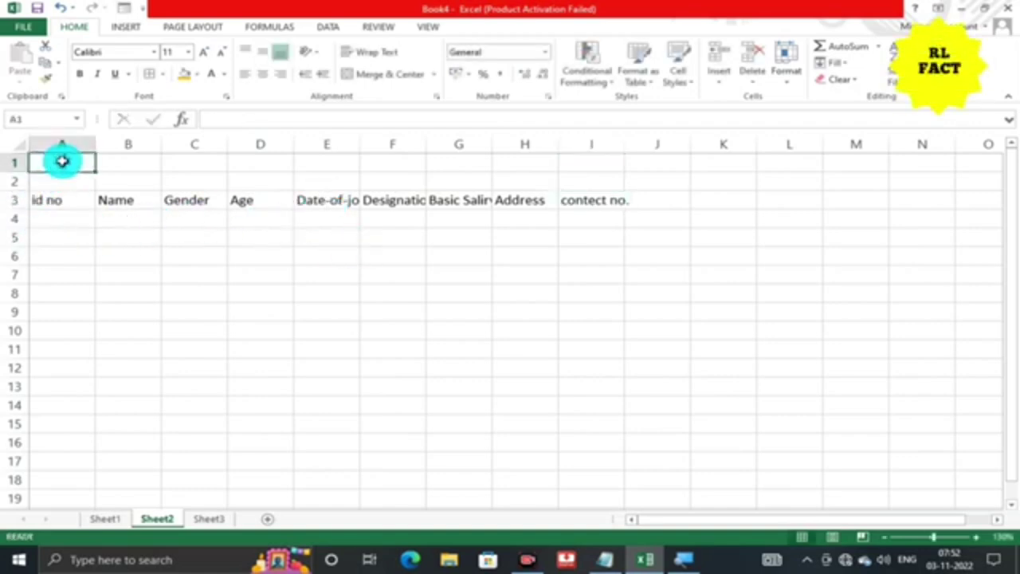
{"action": "left_click_drag", "start_coordinate": [62, 161], "coordinate": [587, 384]}
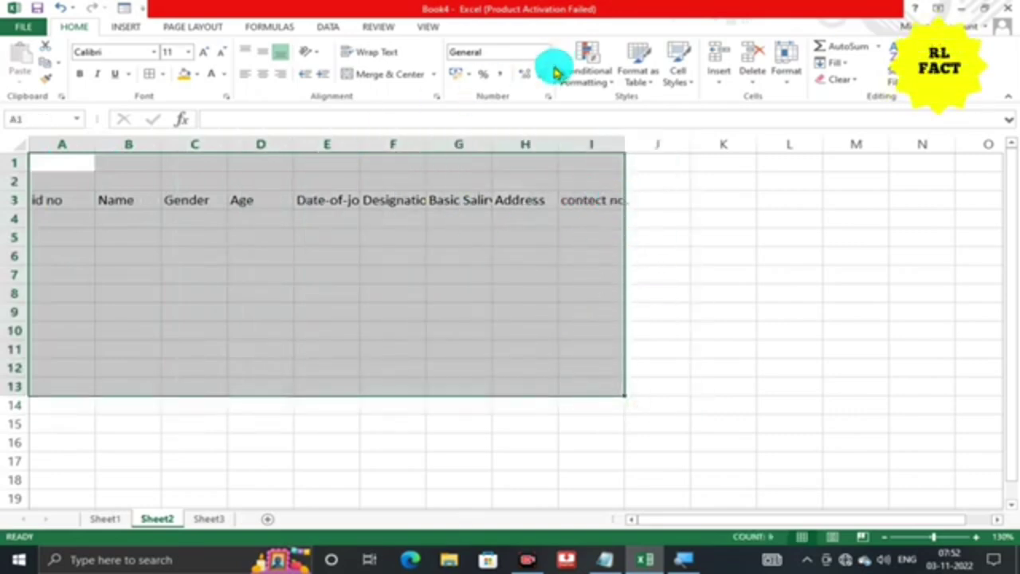
{"action": "left_click", "coordinate": [786, 78]}
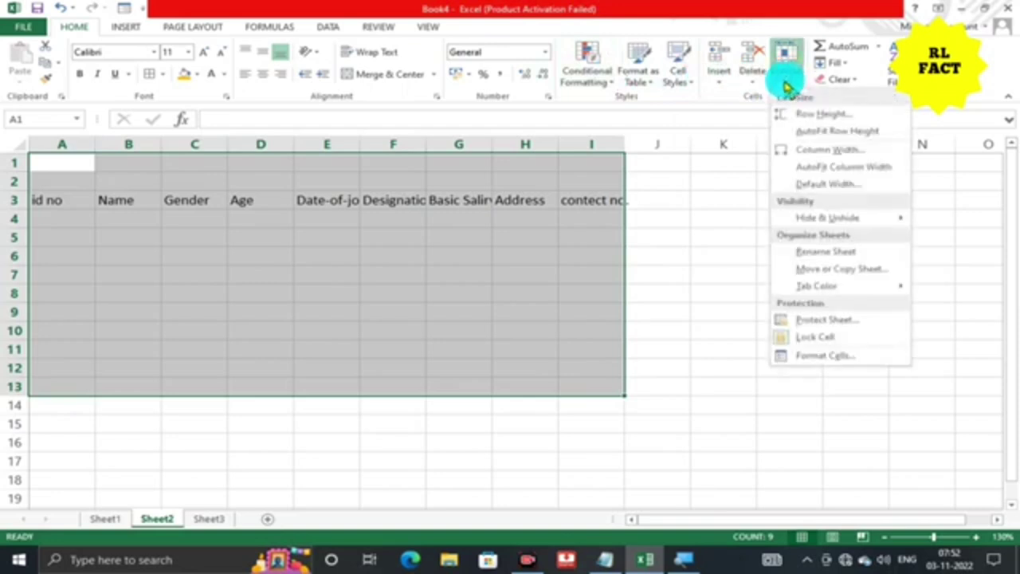
{"action": "left_click", "coordinate": [847, 169]}
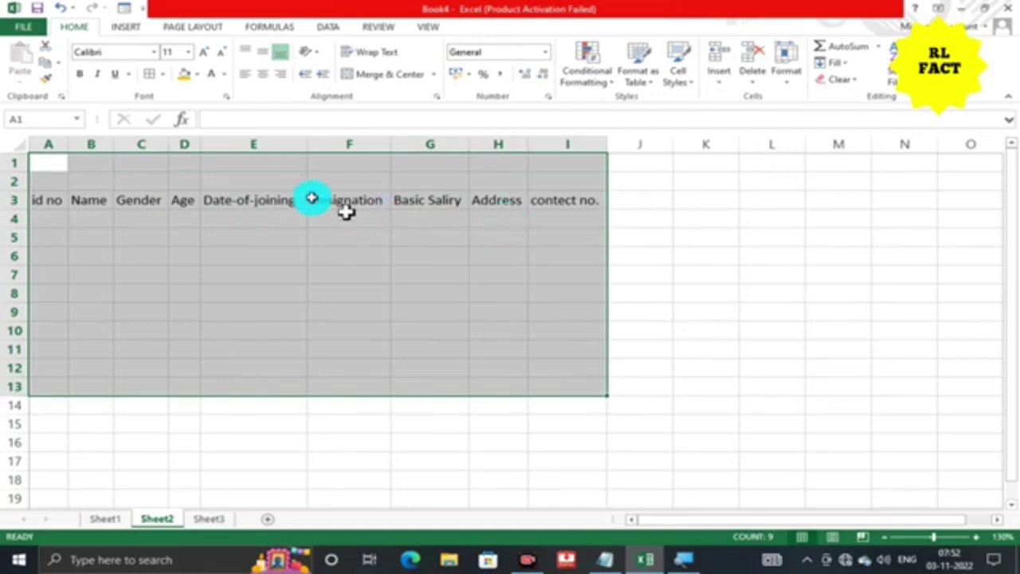
{"action": "left_click", "coordinate": [184, 162]}
Merge A1:I2 into one title cell and apply All Borders to A1:I14.
{"action": "left_click_drag", "start_coordinate": [55, 159], "coordinate": [585, 173]}
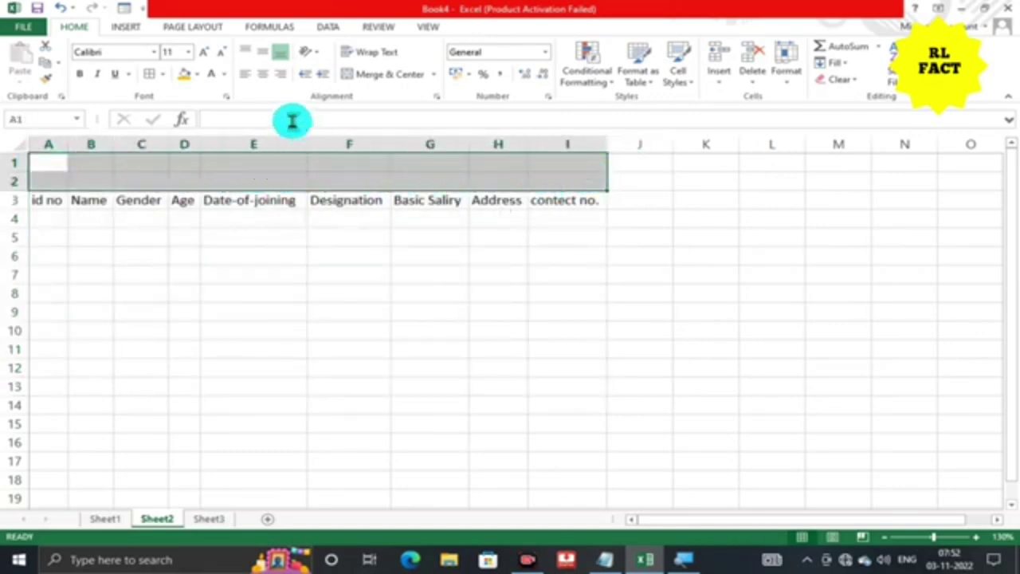
{"action": "left_click", "coordinate": [401, 80]}
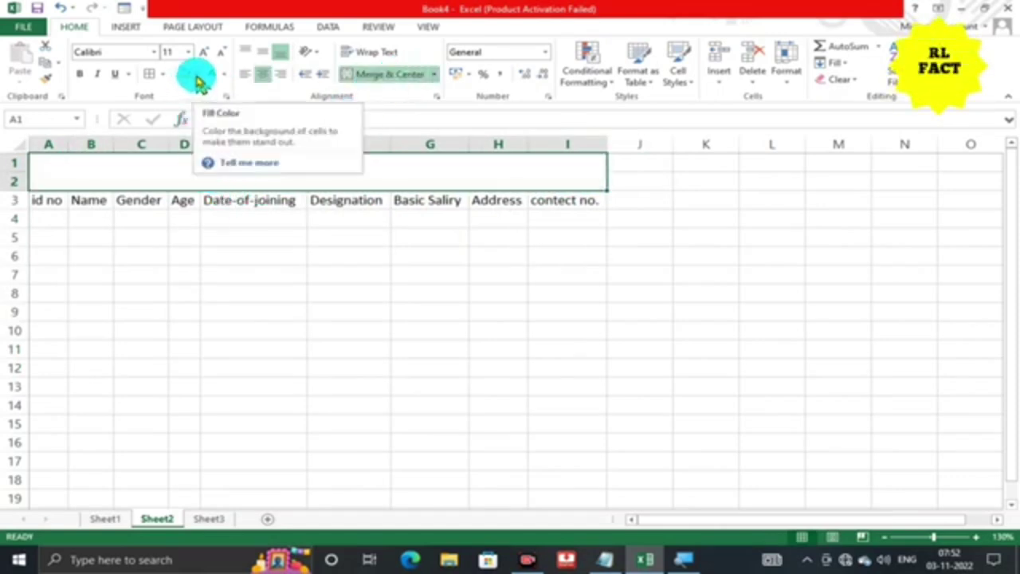
{"action": "left_click_drag", "start_coordinate": [153, 178], "coordinate": [148, 409]}
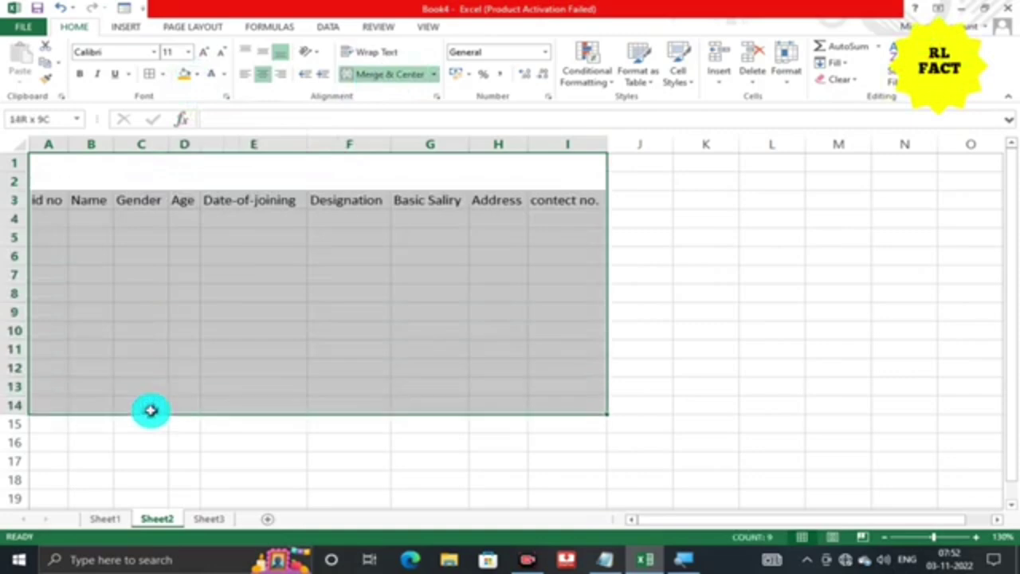
{"action": "left_click", "coordinate": [164, 75]}
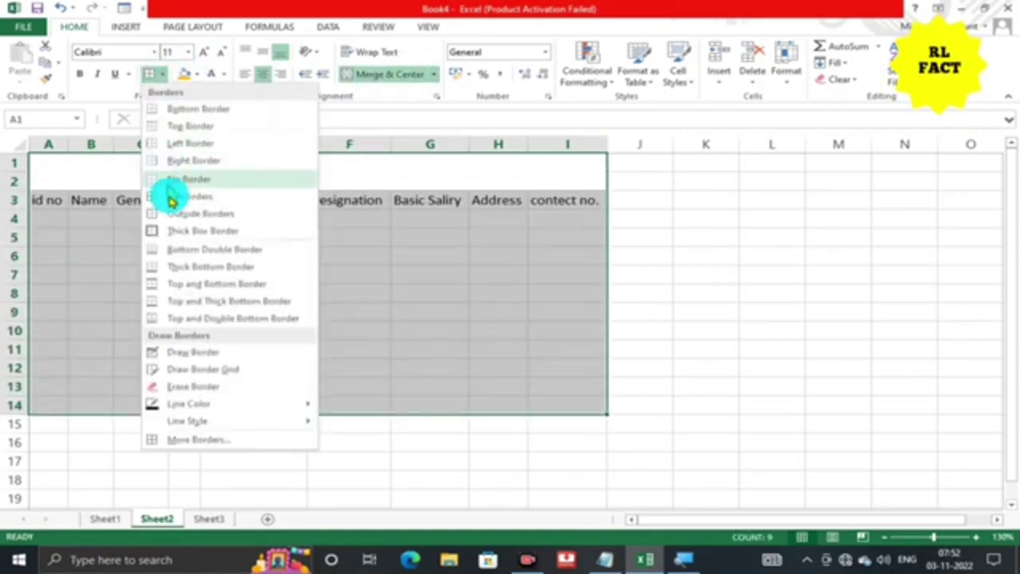
{"action": "left_click", "coordinate": [179, 194]}
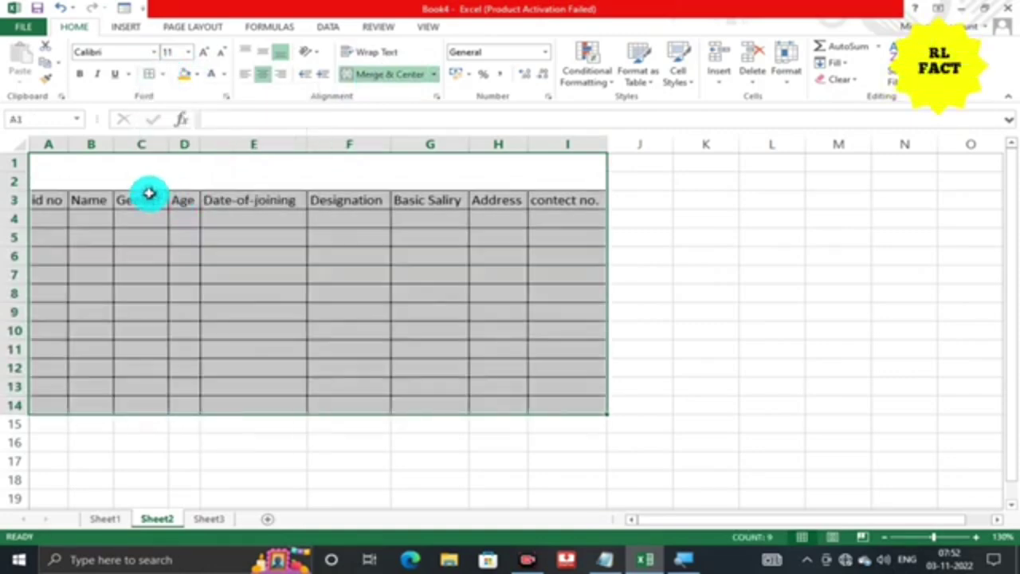
Fill the merged title cell with yellow.
{"action": "left_click", "coordinate": [215, 170]}
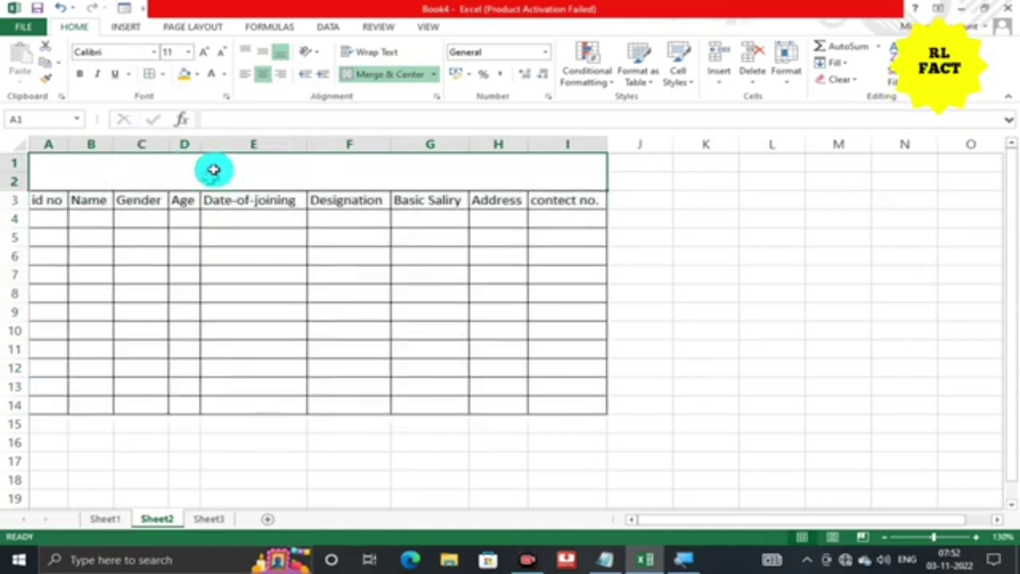
{"action": "left_click", "coordinate": [197, 74]}
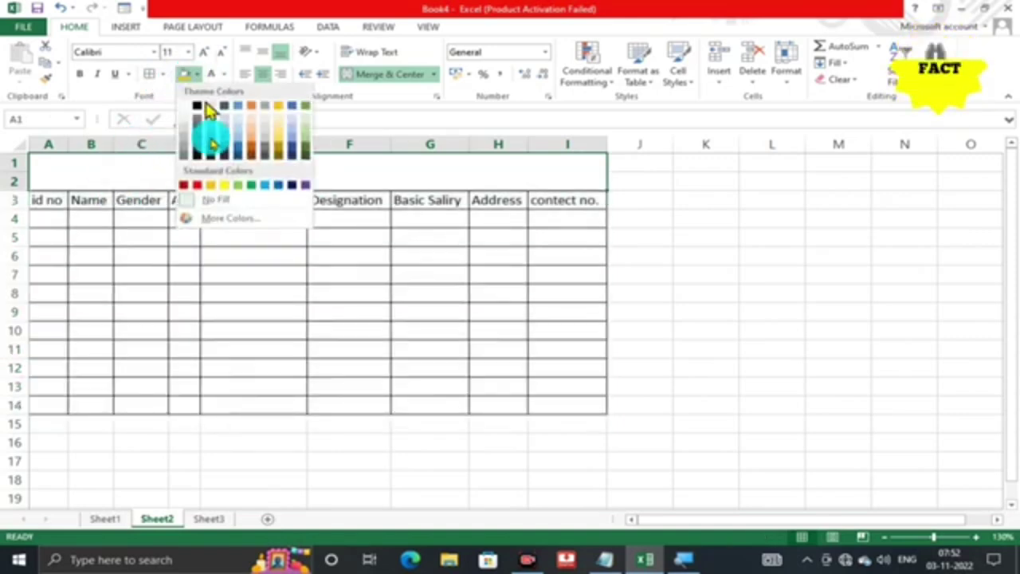
{"action": "left_click", "coordinate": [224, 187]}
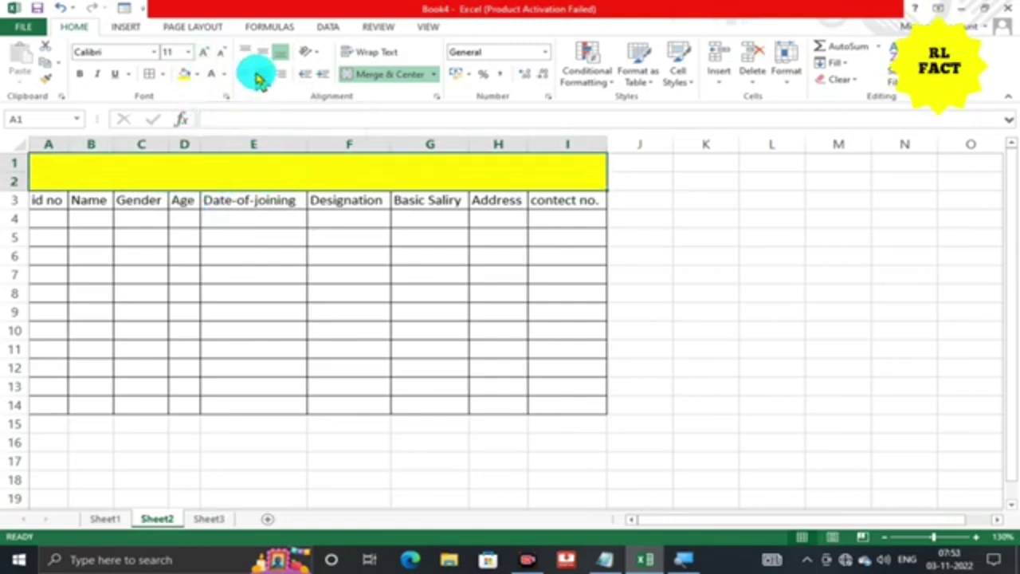
Enter 'Employee Data' in the merged title cell and middle-align it vertically.
{"action": "type", "text": "Emplo"}
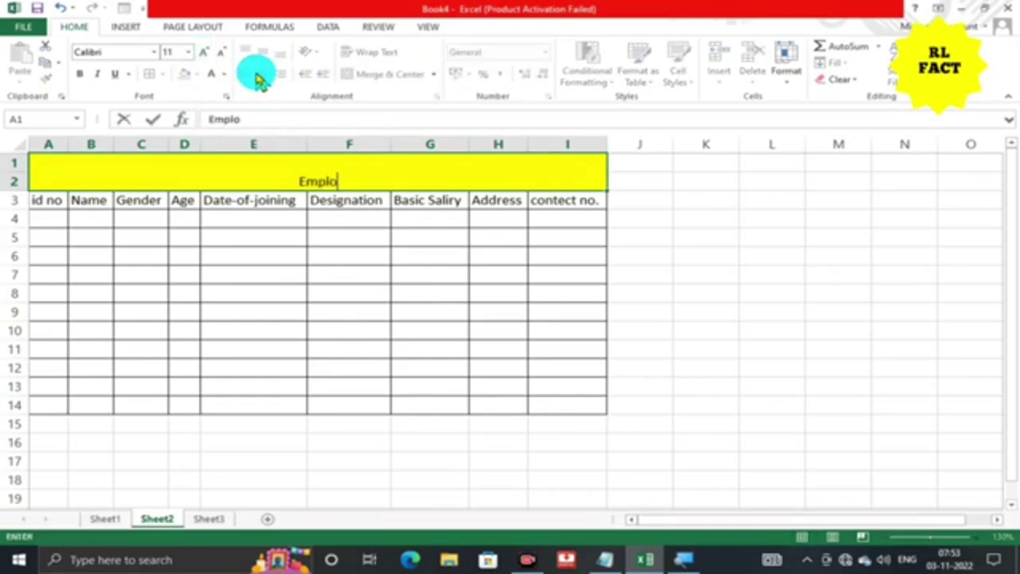
{"action": "type", "text": "yee Data"}
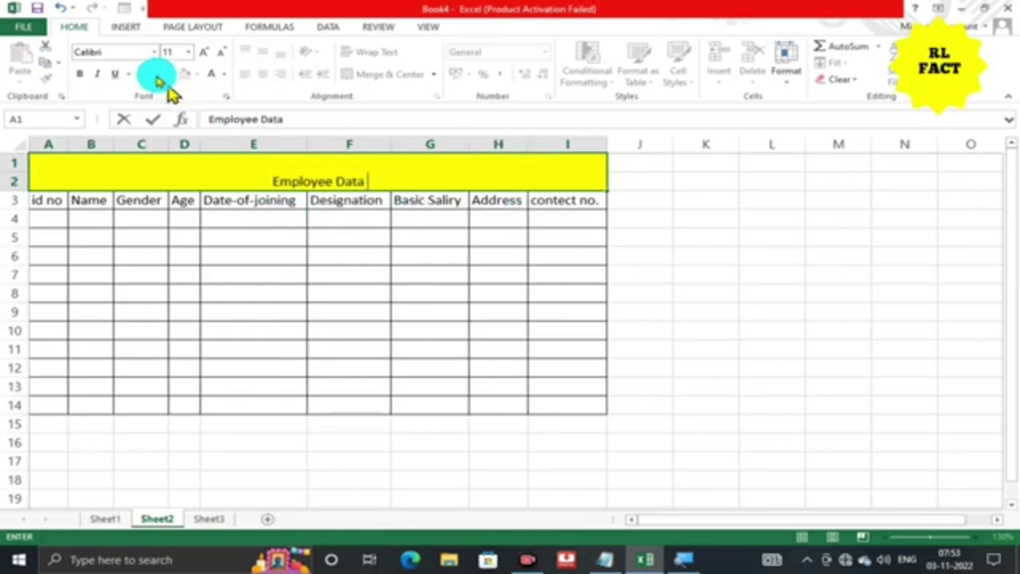
{"action": "left_click", "coordinate": [280, 164]}
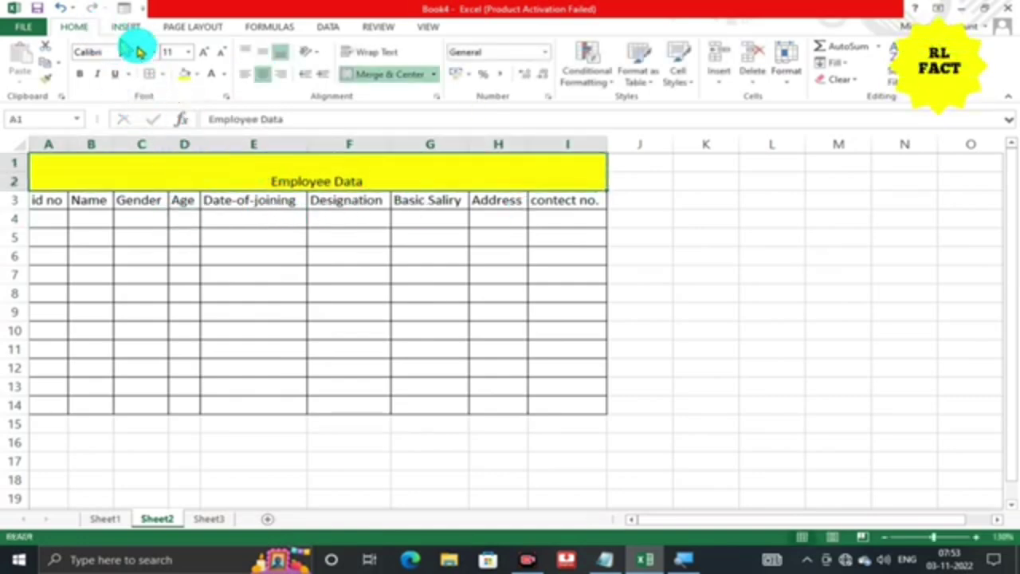
{"action": "left_click", "coordinate": [262, 52]}
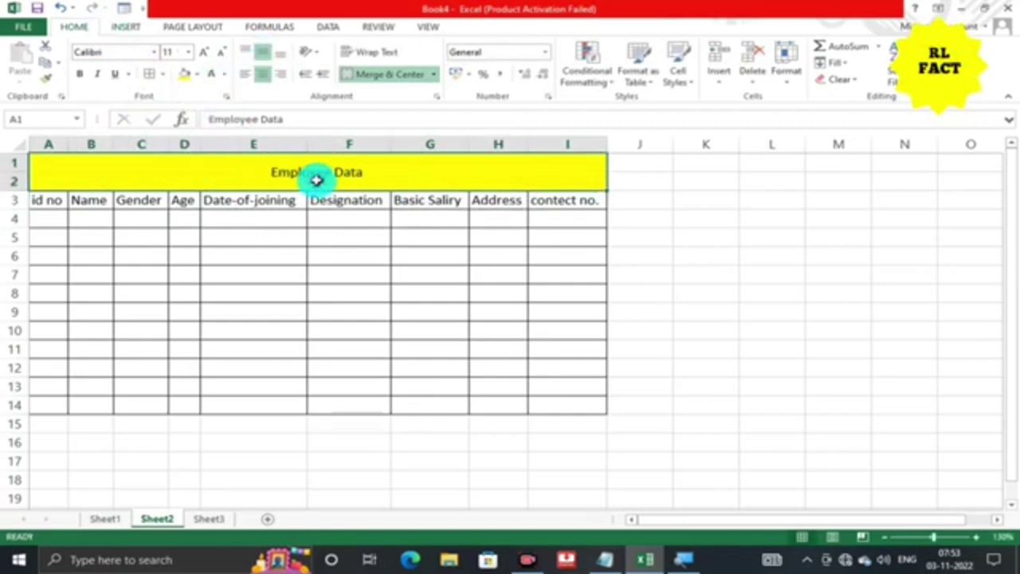
Set the title font to Algerian and enlarge it to size 24.
{"action": "left_click", "coordinate": [154, 53]}
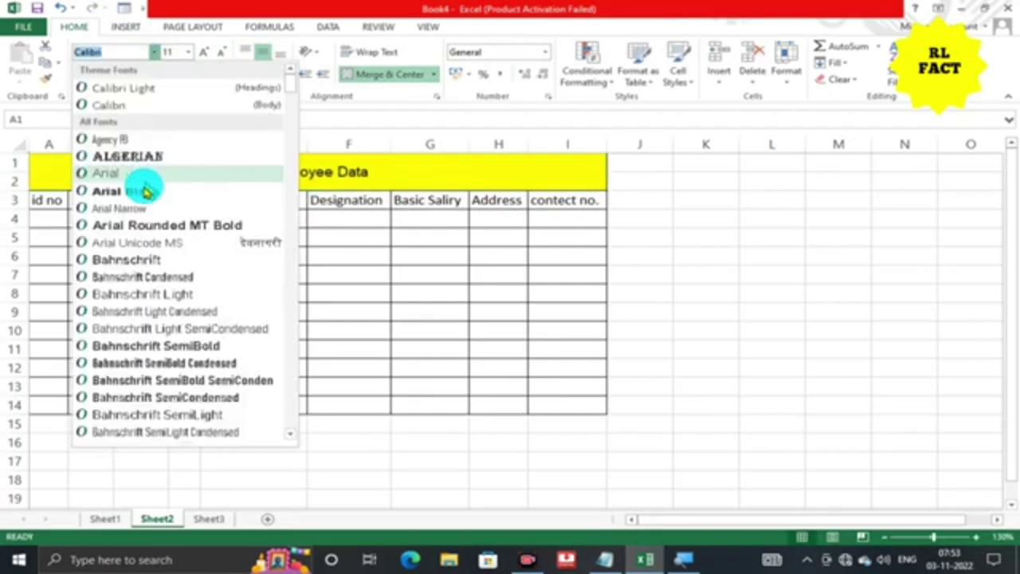
{"action": "left_click", "coordinate": [130, 153]}
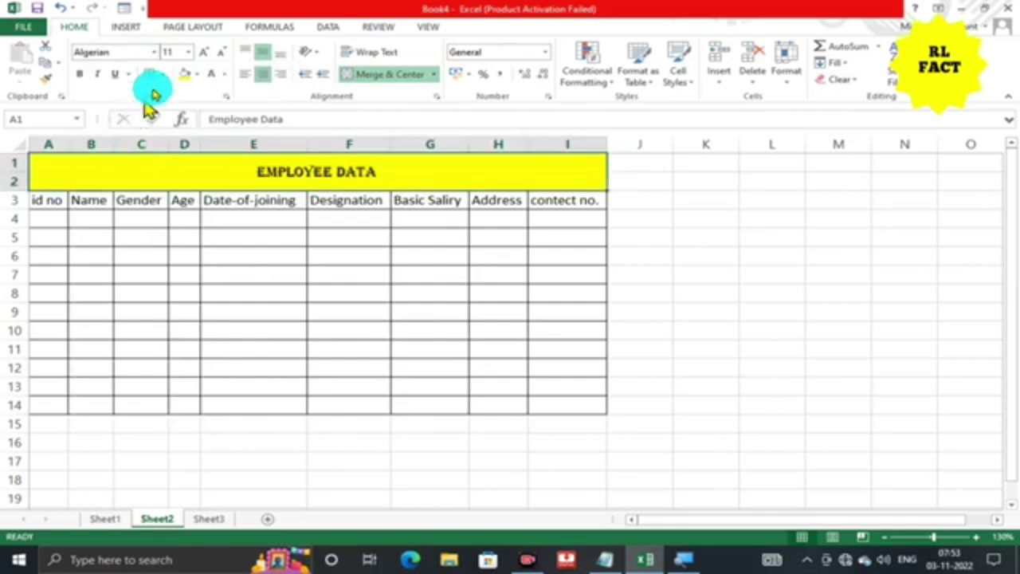
{"action": "left_click", "coordinate": [204, 53]}
{"action": "left_click", "coordinate": [204, 52]}
{"action": "left_click", "coordinate": [204, 62]}
{"action": "left_click", "coordinate": [204, 62]}
{"action": "left_click", "coordinate": [204, 62]}
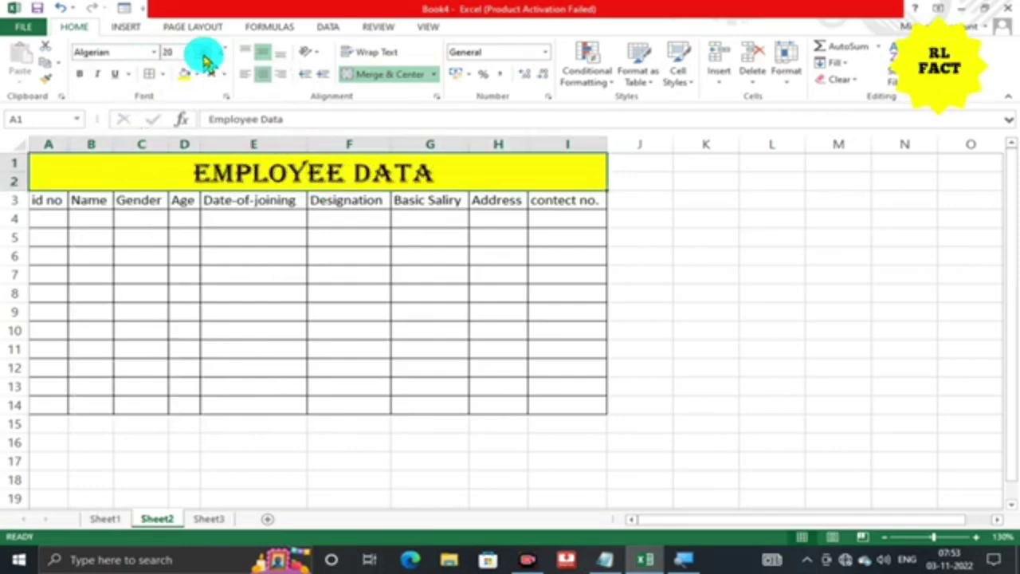
{"action": "left_click", "coordinate": [204, 62]}
{"action": "left_click", "coordinate": [204, 62]}
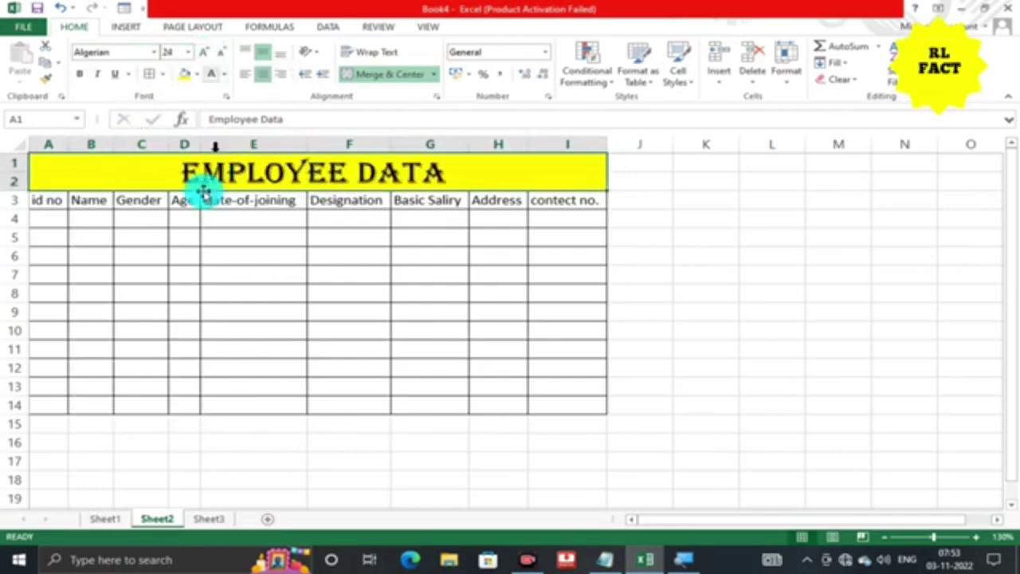
Make the A3:I3 column headers bold.
{"action": "left_click", "coordinate": [41, 200]}
{"action": "left_click_drag", "start_coordinate": [44, 200], "coordinate": [571, 200]}
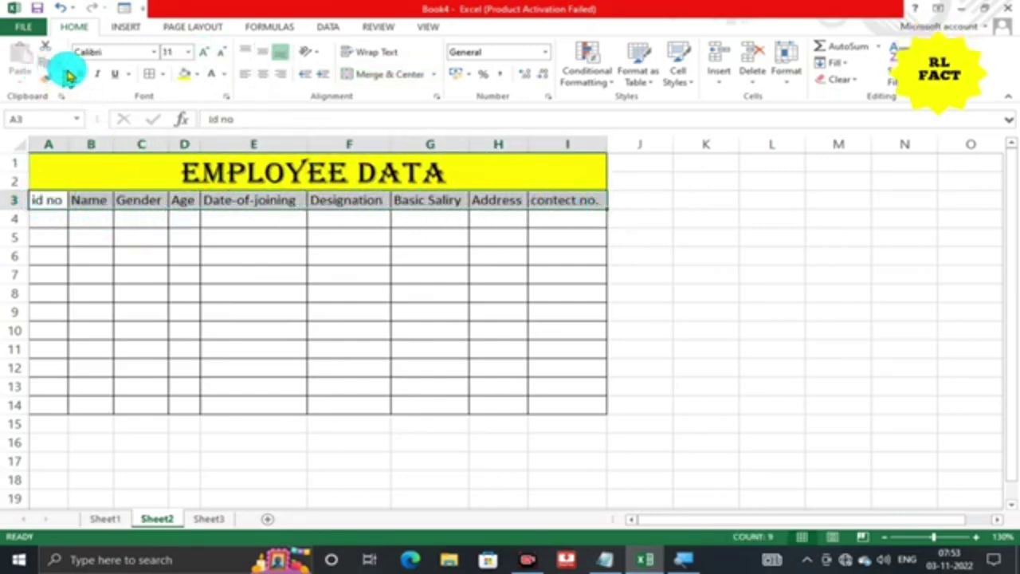
{"action": "left_click", "coordinate": [79, 73]}
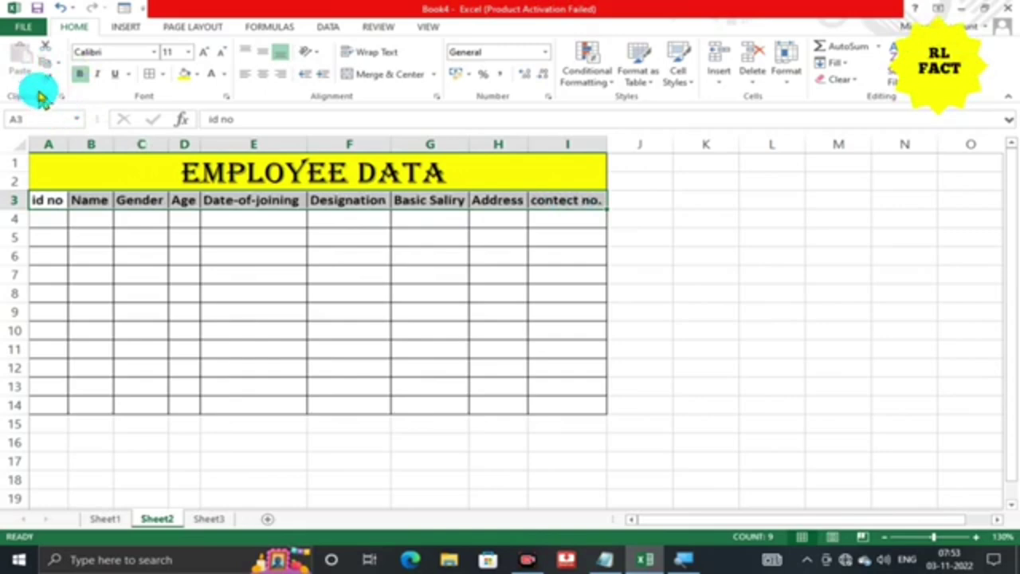
{"action": "left_click", "coordinate": [55, 217]}
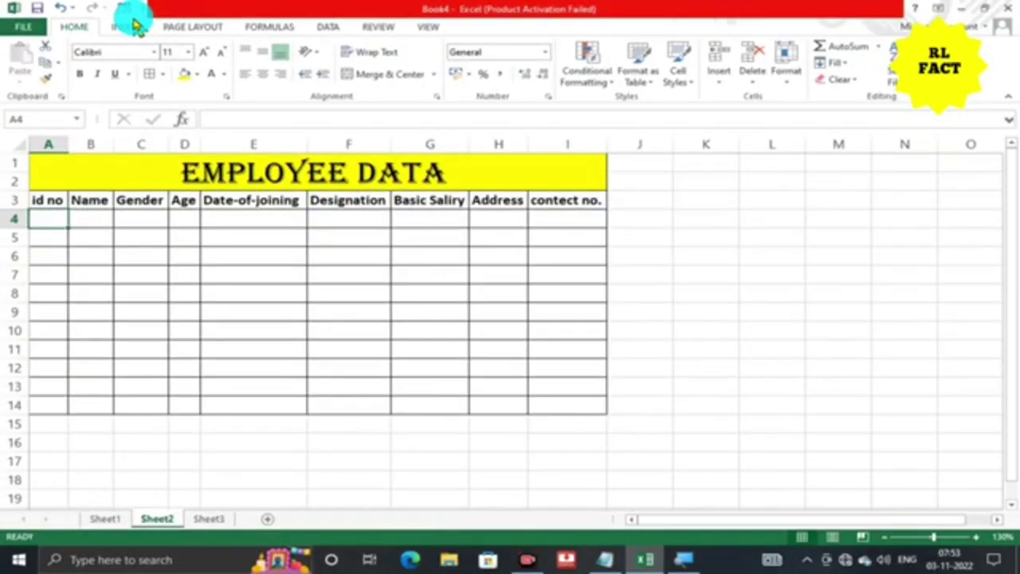
Add the Form... command from All Commands to the Quick Access Toolbar via Excel Options.
{"action": "left_click", "coordinate": [143, 9]}
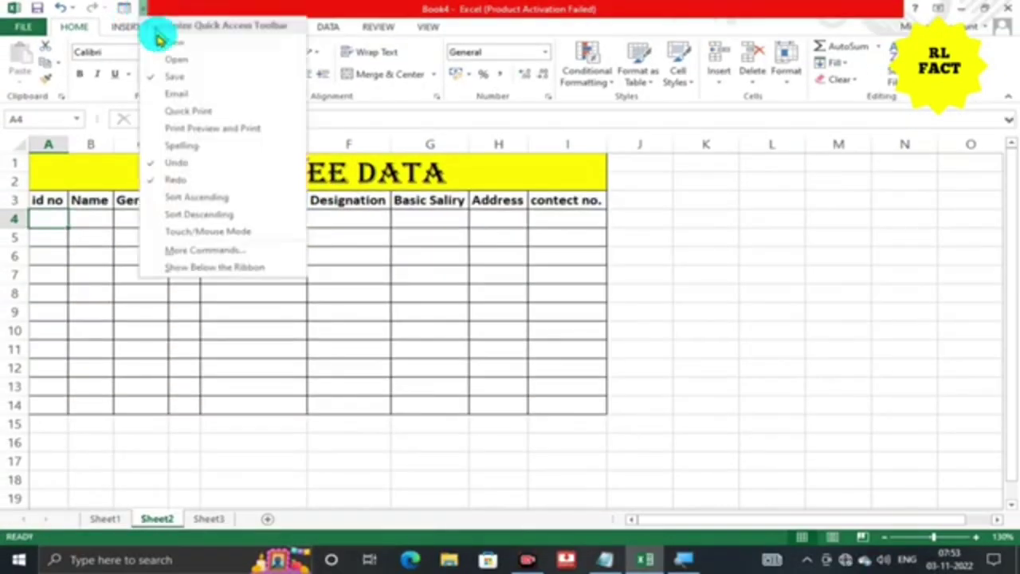
{"action": "left_click", "coordinate": [200, 255]}
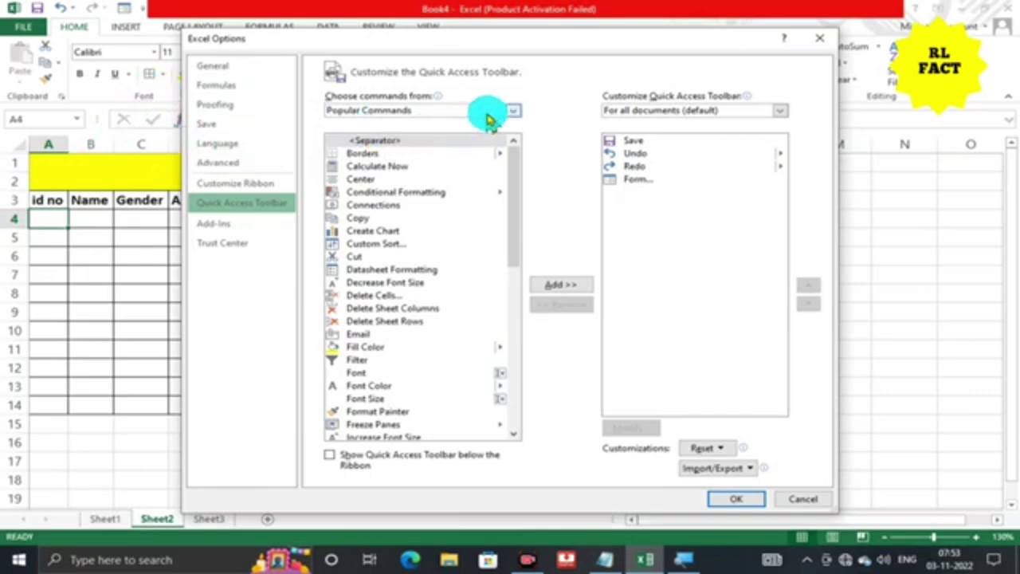
{"action": "left_click", "coordinate": [516, 115]}
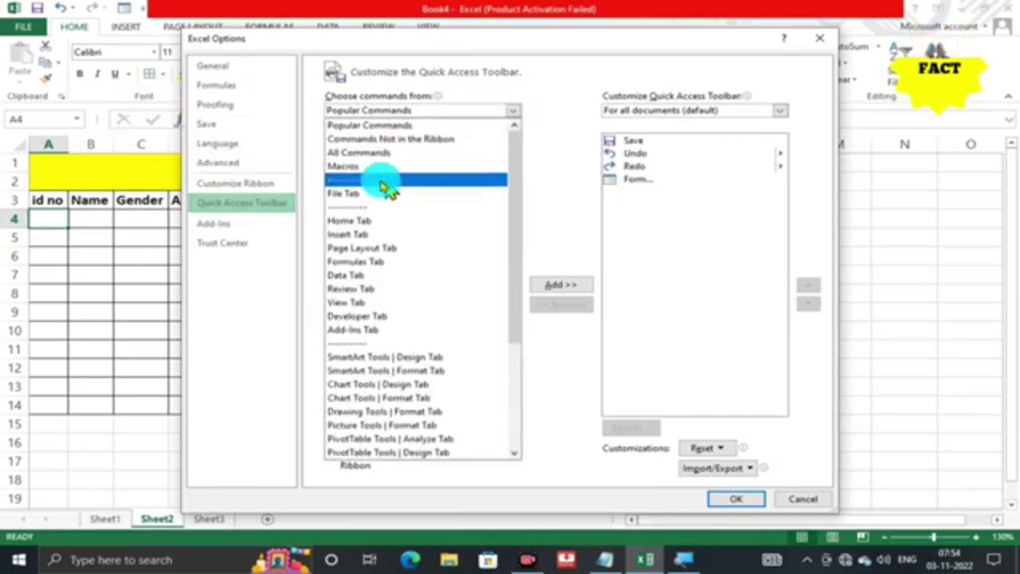
{"action": "left_click", "coordinate": [359, 159]}
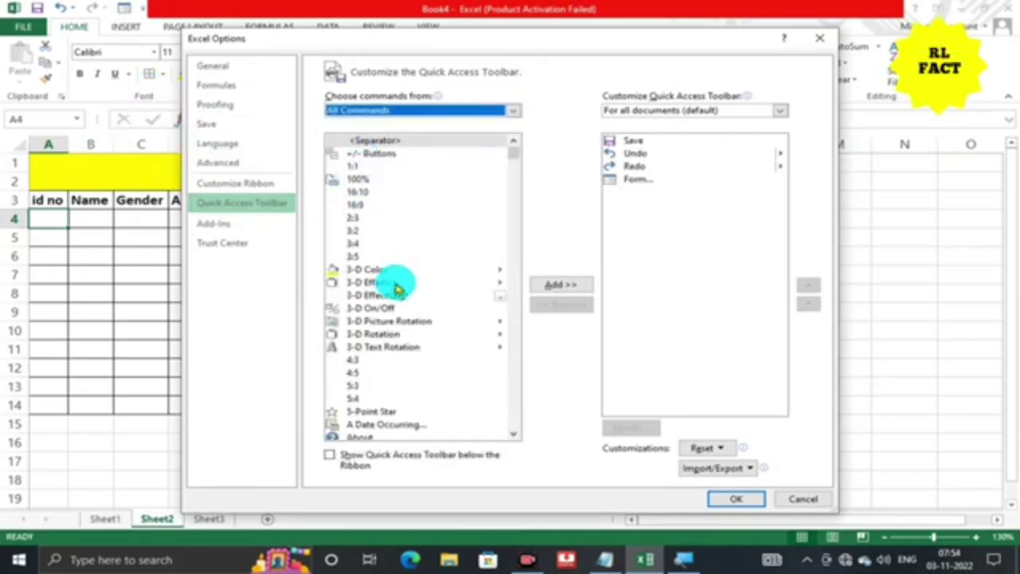
{"action": "scroll", "coordinate": [350, 398], "scroll_direction": "down", "scroll_amount": 2}
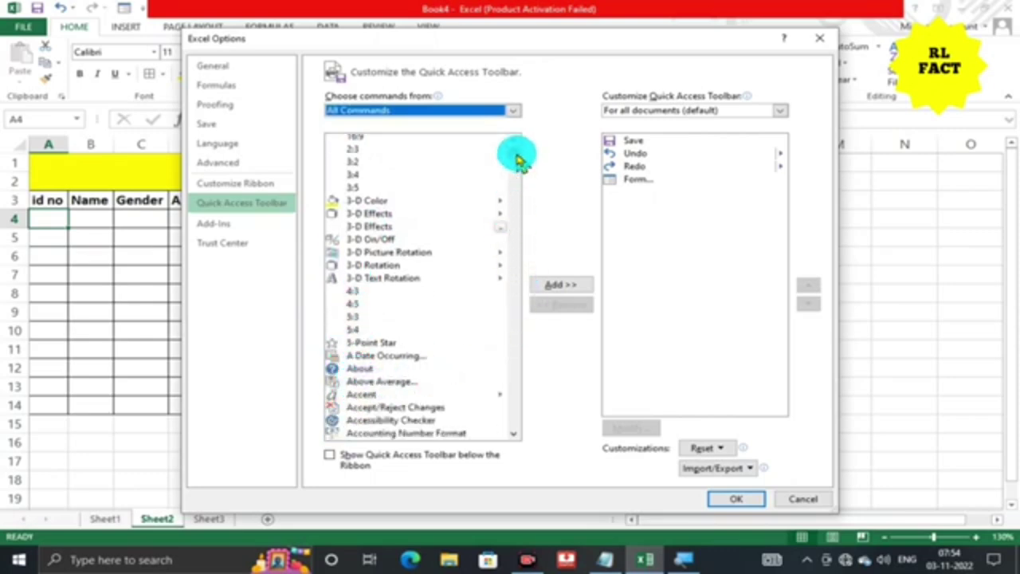
{"action": "left_click_drag", "start_coordinate": [515, 156], "coordinate": [516, 255]}
{"action": "scroll", "coordinate": [360, 310], "scroll_direction": "down", "scroll_amount": 2}
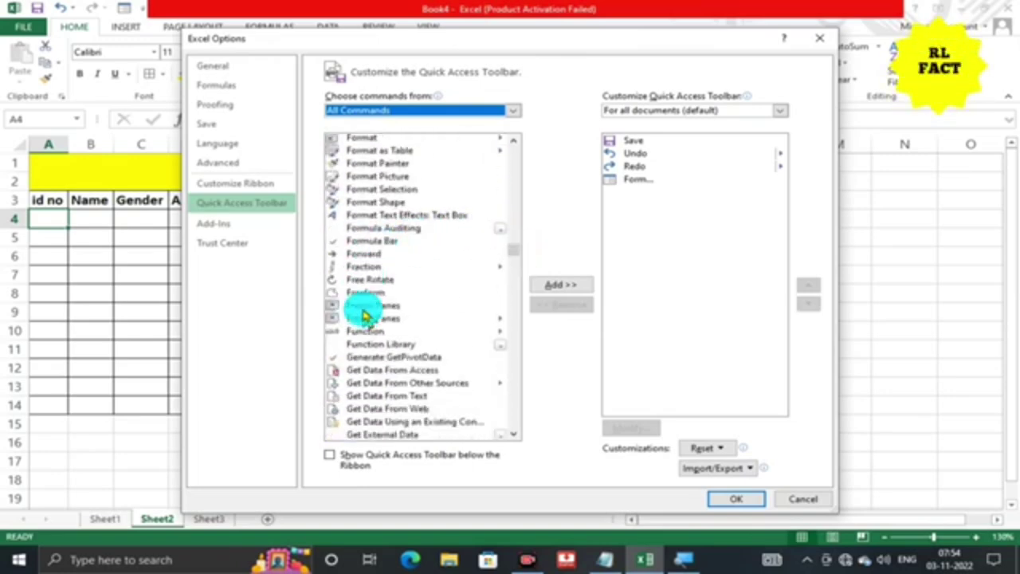
{"action": "scroll", "coordinate": [362, 310], "scroll_direction": "up", "scroll_amount": 2}
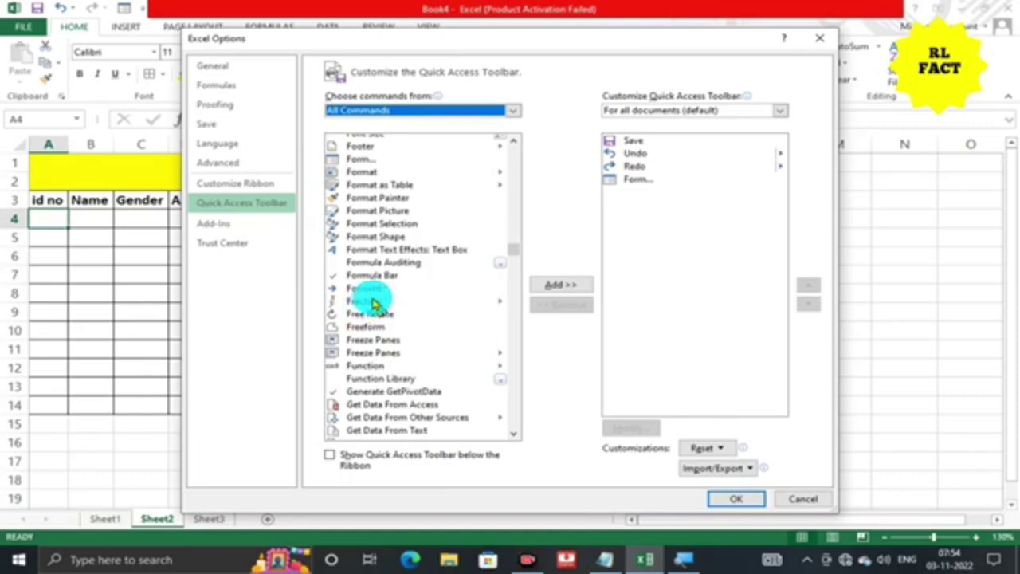
{"action": "scroll", "coordinate": [374, 298], "scroll_direction": "up", "scroll_amount": 1}
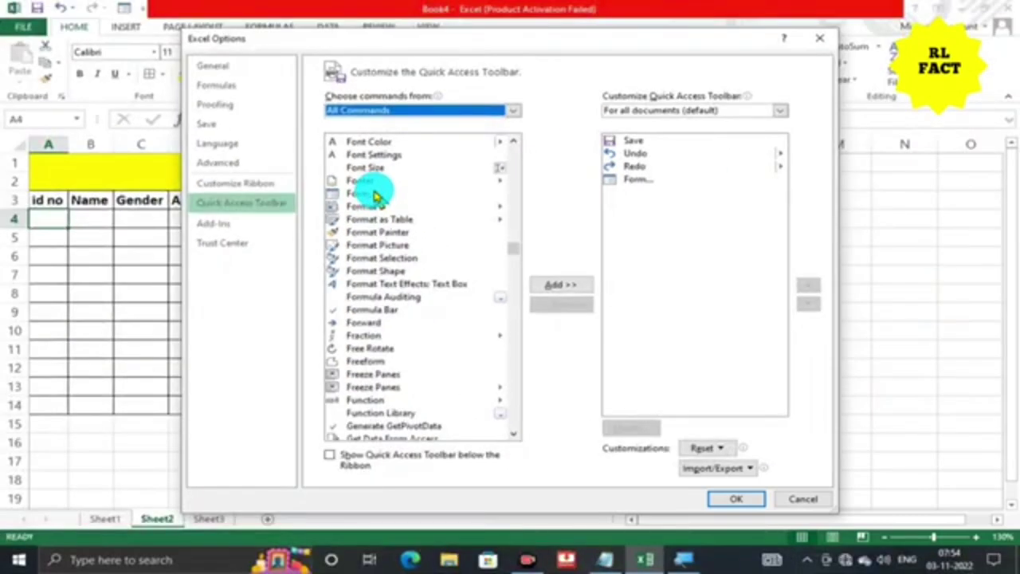
{"action": "left_click", "coordinate": [362, 195]}
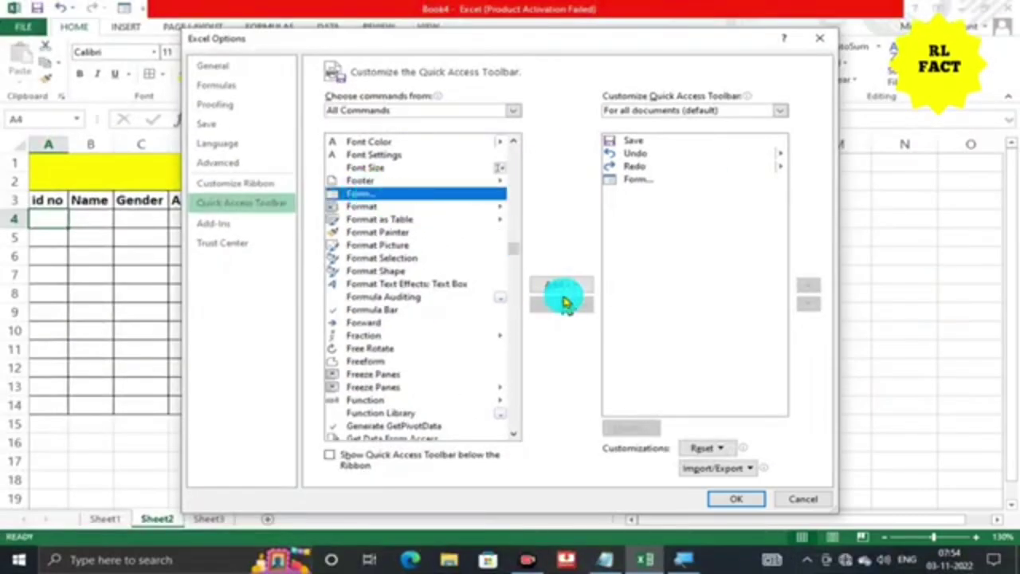
{"action": "left_click", "coordinate": [562, 288]}
{"action": "left_click", "coordinate": [514, 317]}
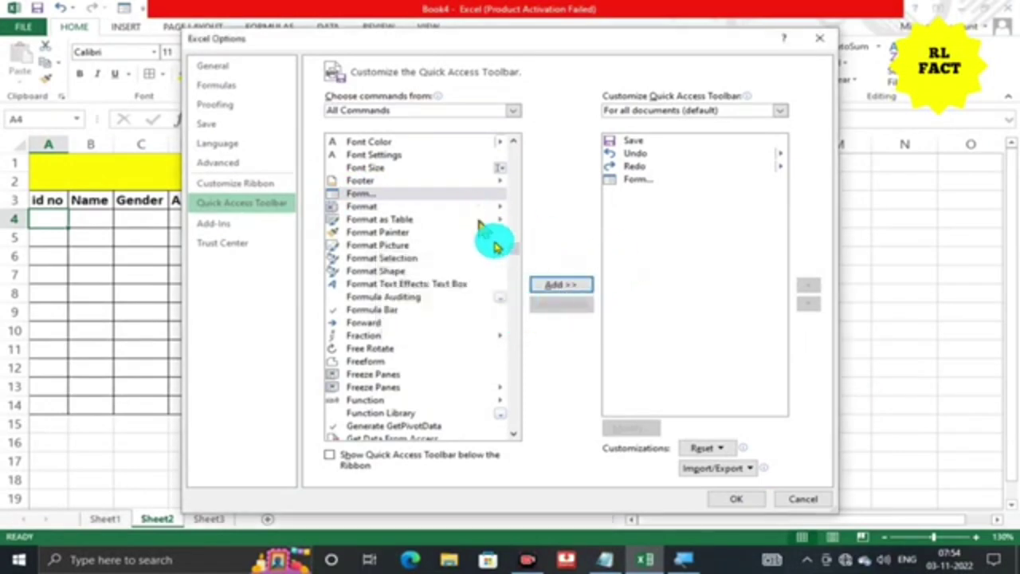
{"action": "left_click", "coordinate": [732, 499]}
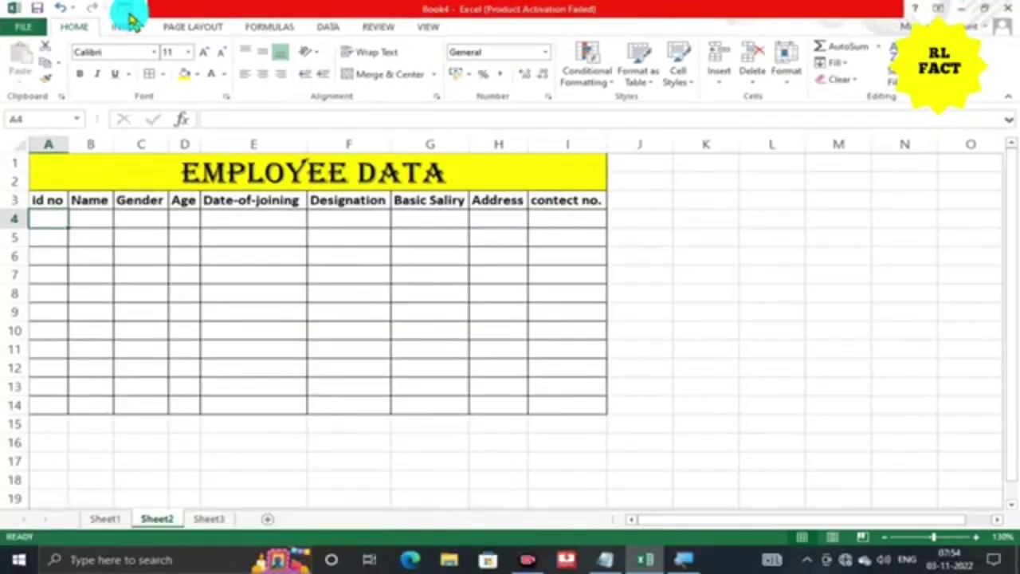
Open the data form for the table, using the header row as labels.
{"action": "left_click", "coordinate": [50, 203]}
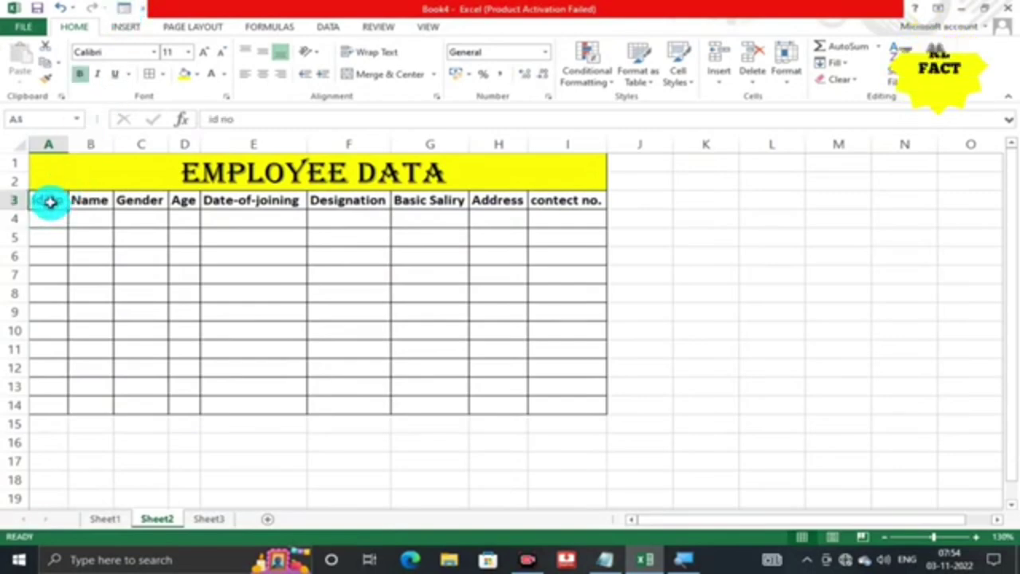
{"action": "left_click_drag", "start_coordinate": [50, 202], "coordinate": [569, 208]}
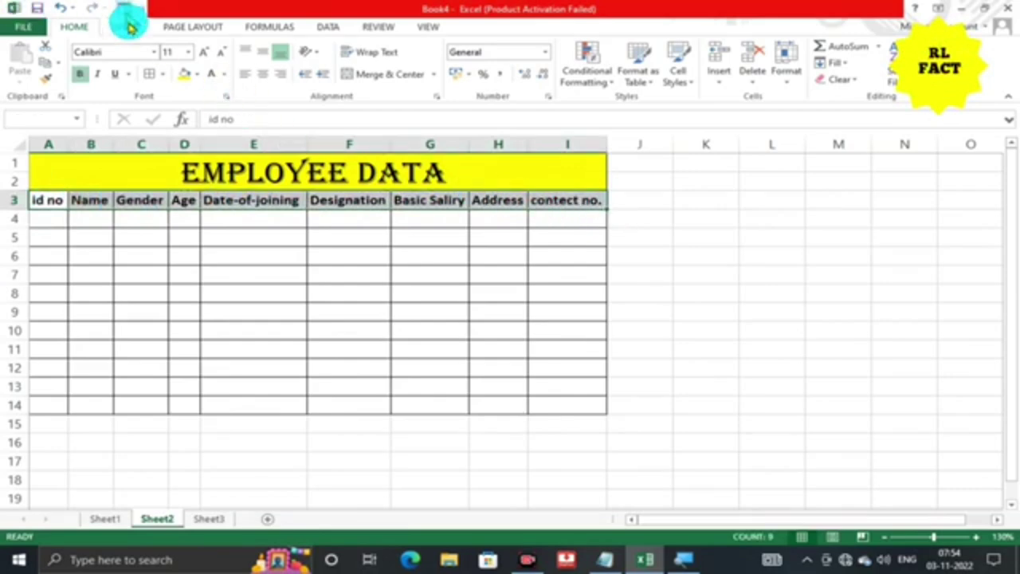
{"action": "left_click", "coordinate": [125, 9]}
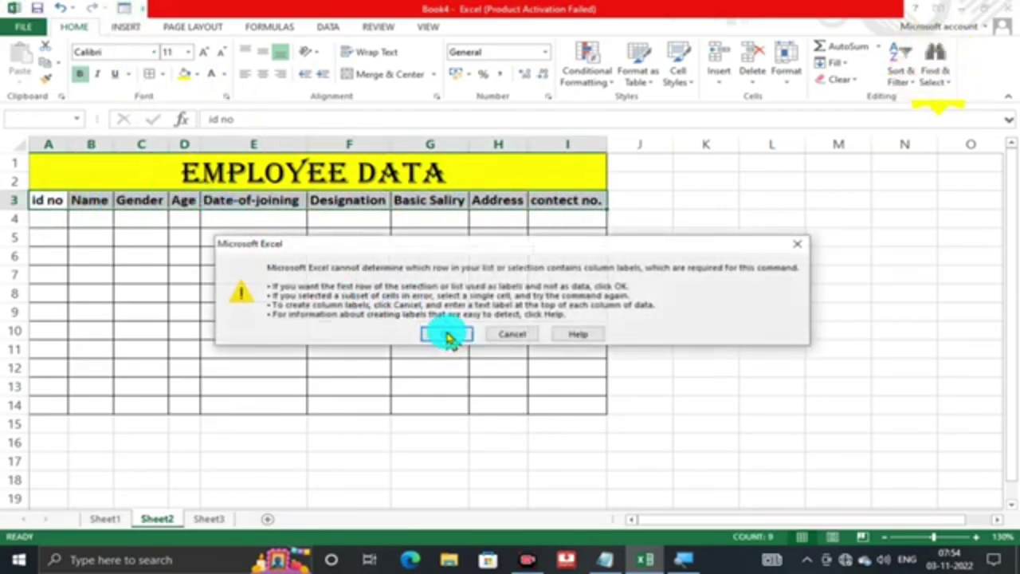
{"action": "left_click", "coordinate": [446, 335]}
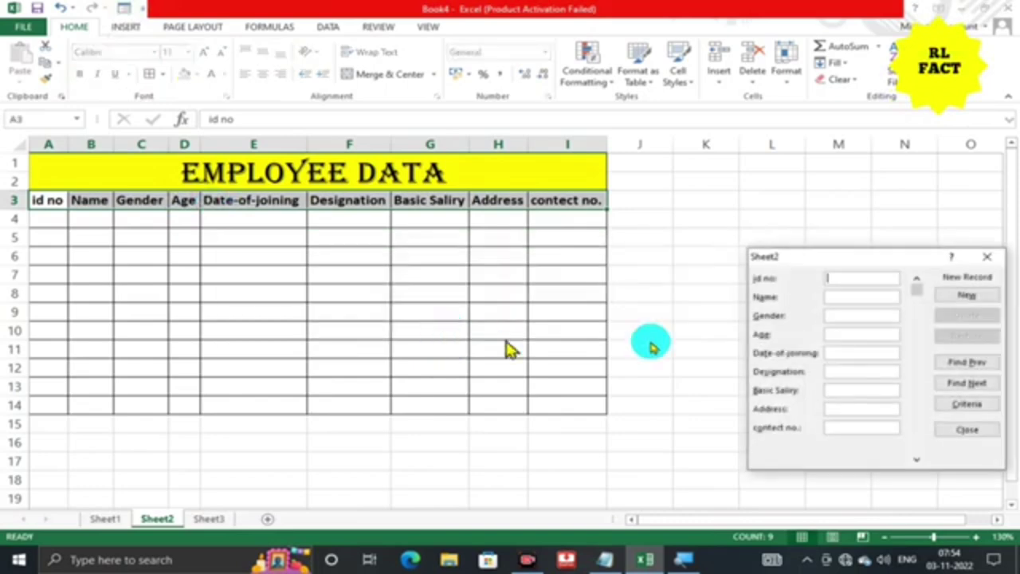
{"action": "left_click_drag", "start_coordinate": [872, 263], "coordinate": [747, 153]}
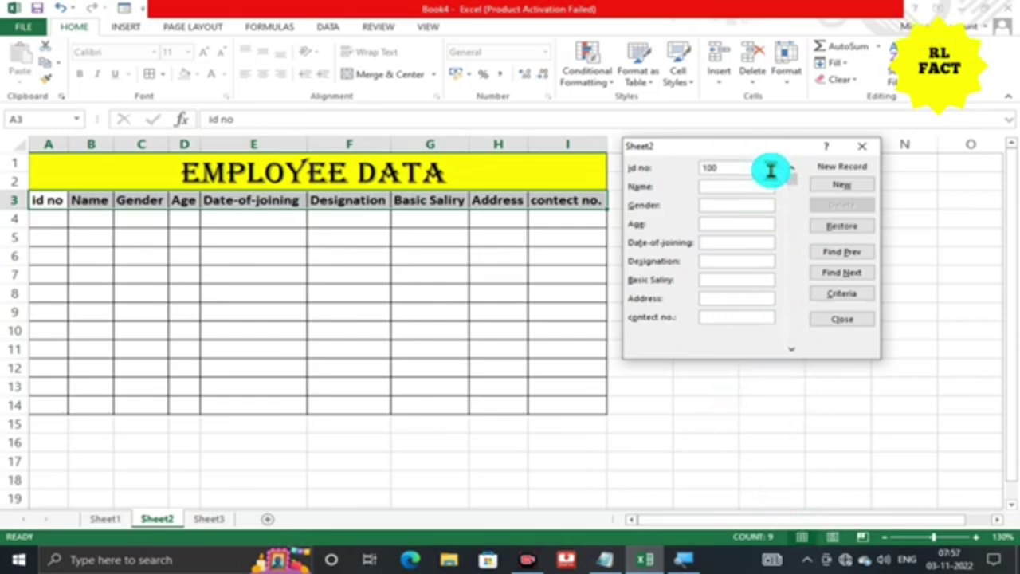
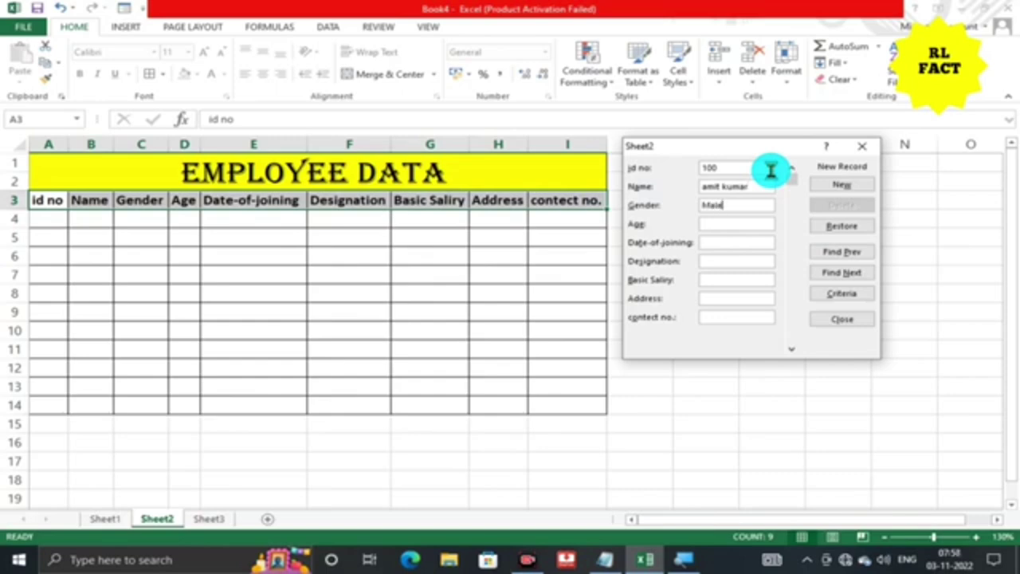
Enter the first record: id 100, Male, 20, 10-12-2021, Manager, 12000, and add it.
{"action": "key", "text": "Tab"}
{"action": "type", "text": "10-12"}
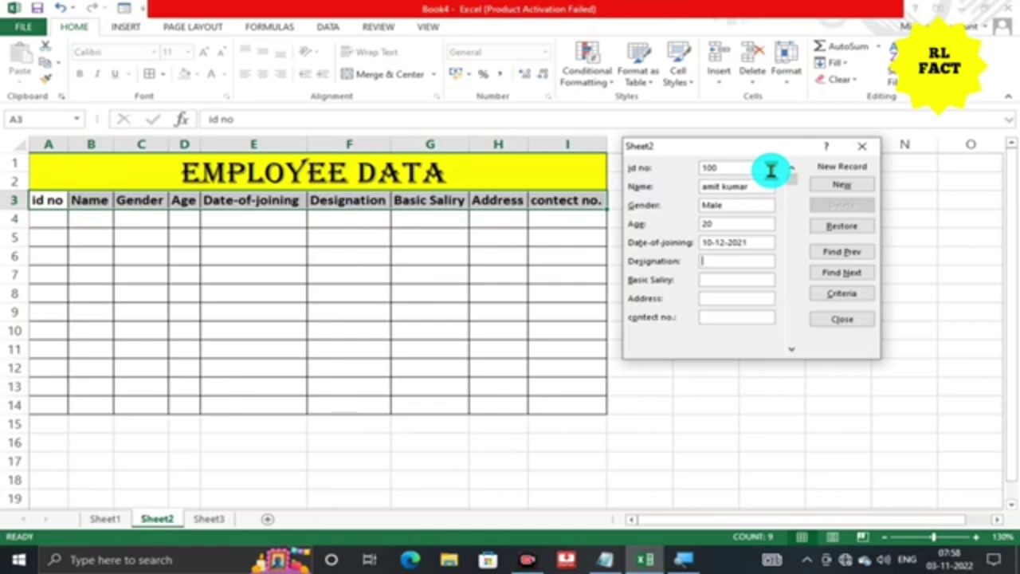
{"action": "key", "text": "Tab"}
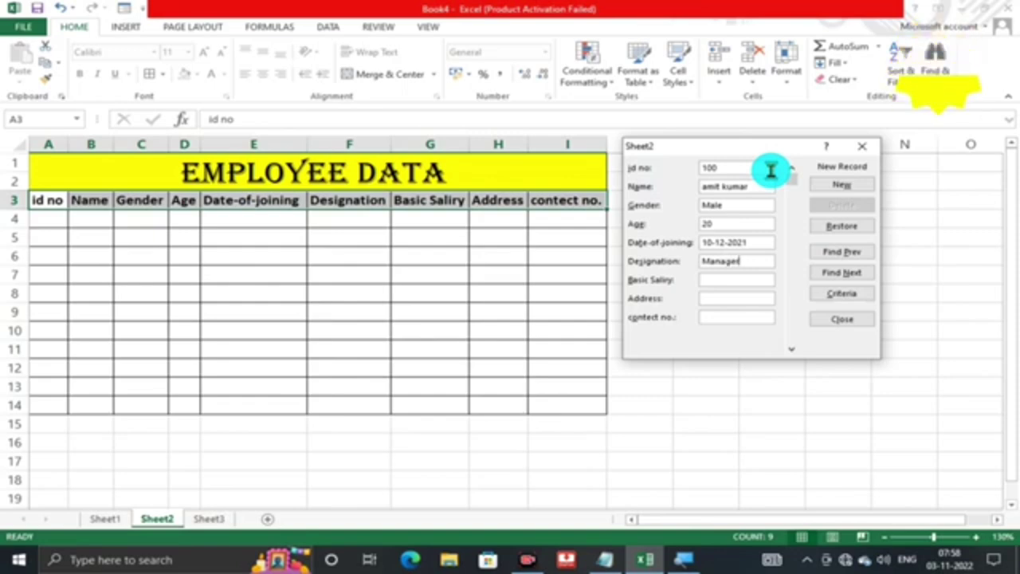
{"action": "key", "text": "Tab"}
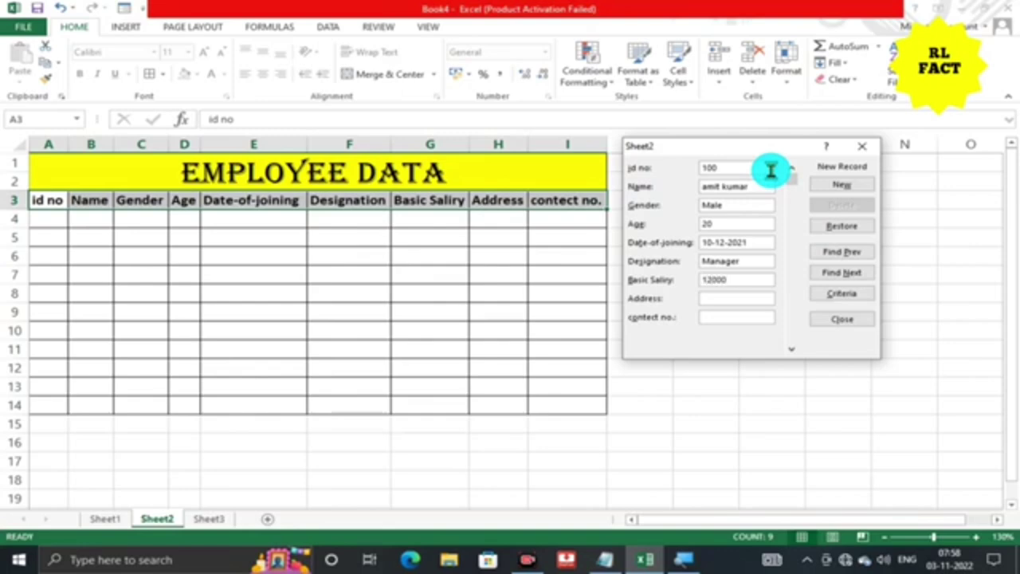
{"action": "key", "text": "Tab"}
{"action": "type", "text": "628"}
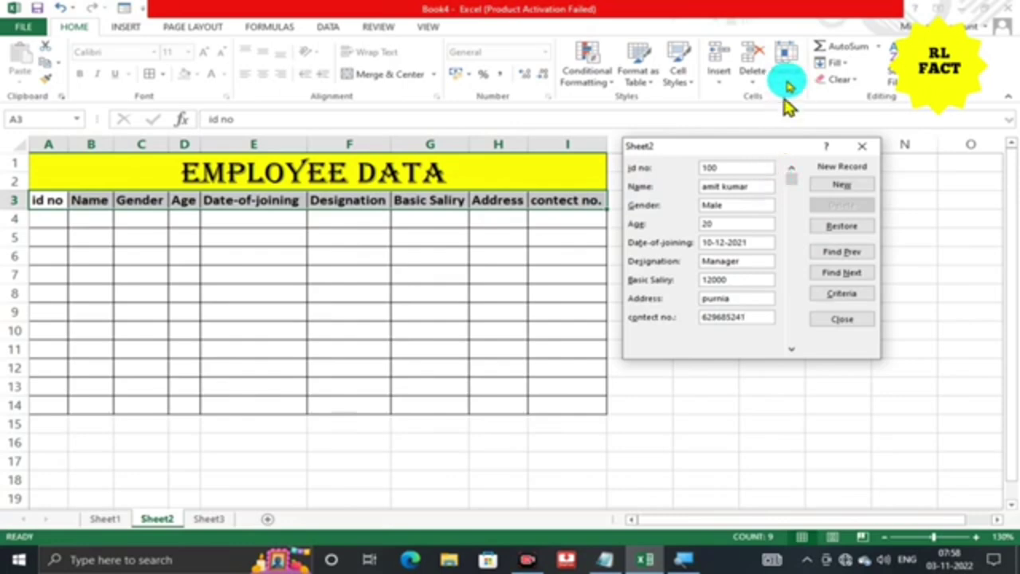
{"action": "left_click", "coordinate": [843, 186]}
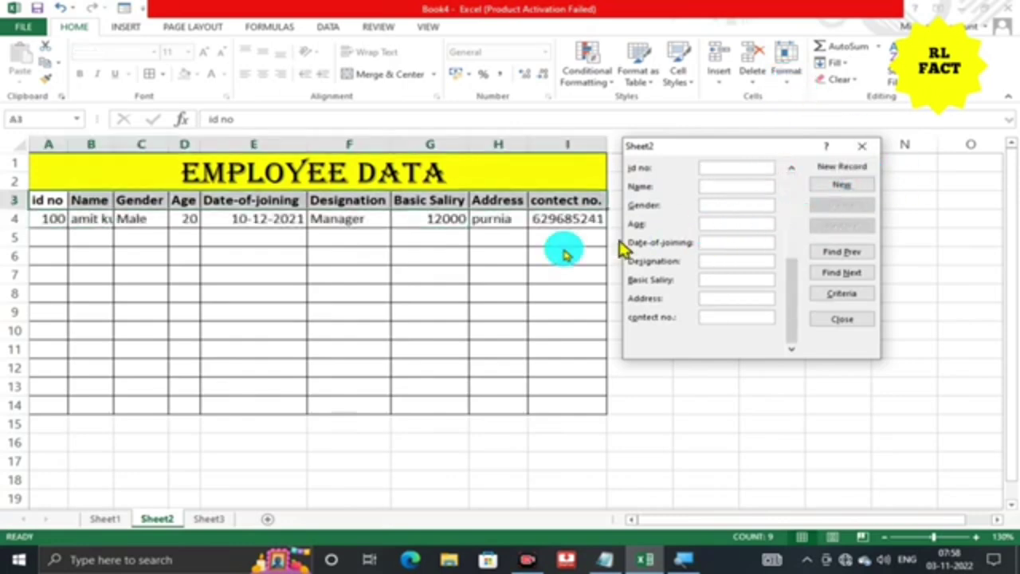
Enter the remaining employee records in the data form, starting with id 101, Male.
{"action": "left_click_drag", "start_coordinate": [738, 147], "coordinate": [796, 153]}
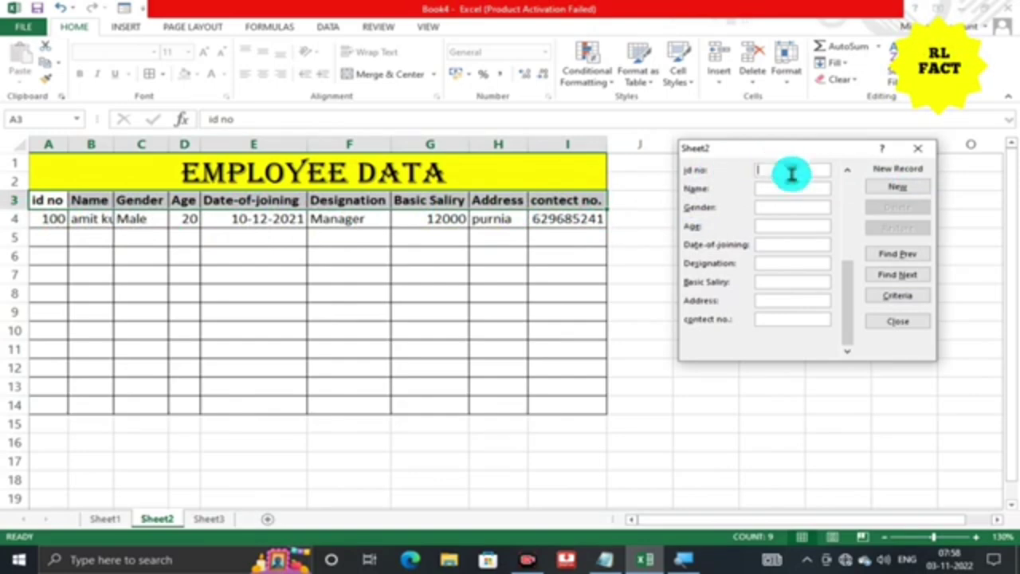
{"action": "type", "text": "101"}
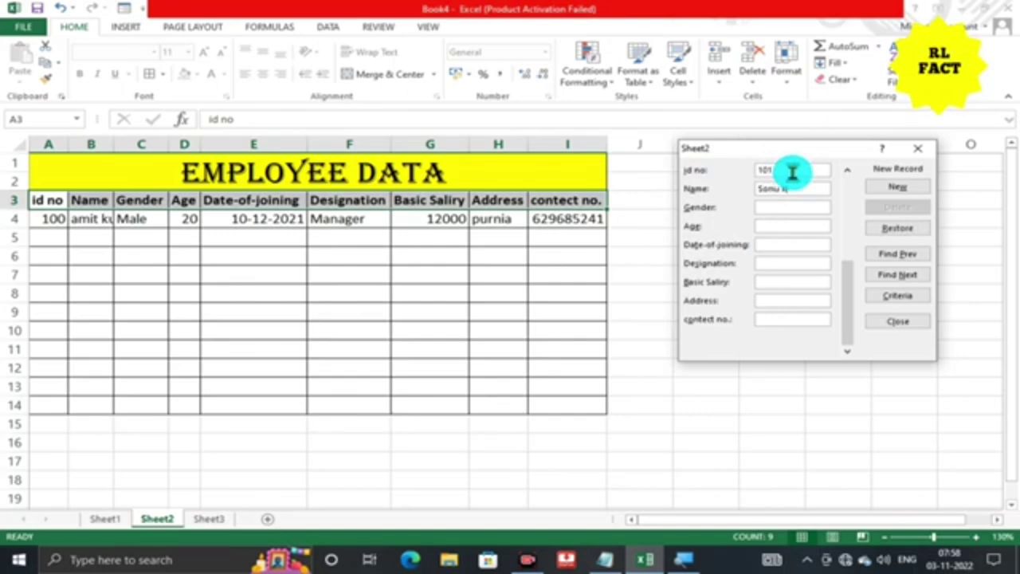
{"action": "type", "text": "Male"}
{"action": "type", "text": "12-10-2021"}
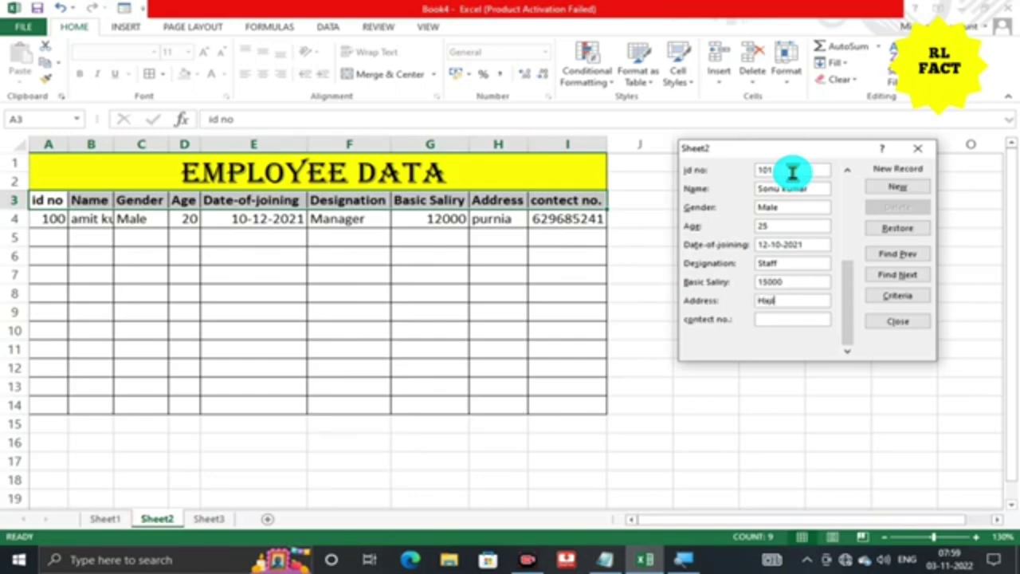
{"action": "key", "text": "Return"}
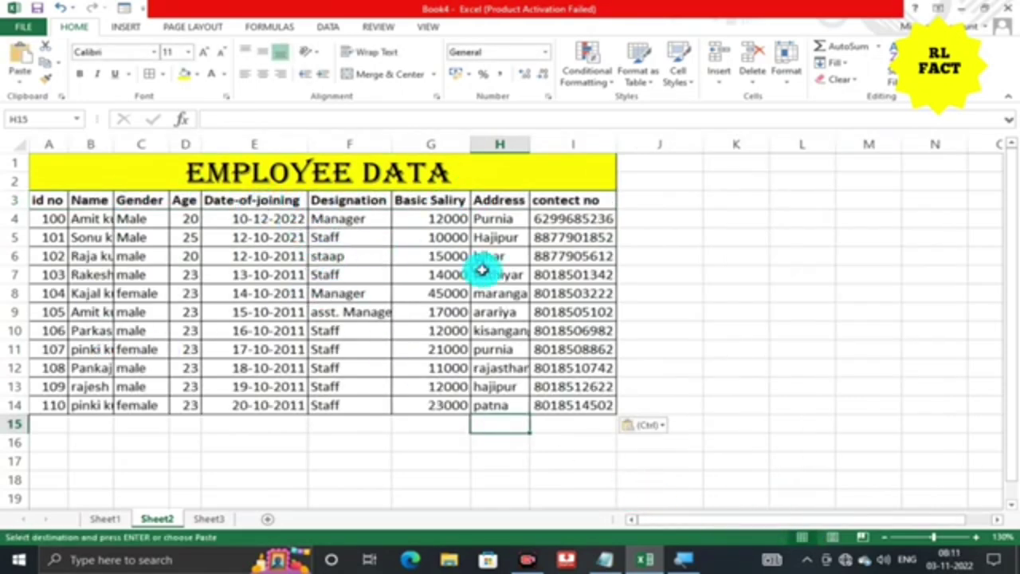
Select A3:I14 and AutoFit the column widths so names and designations show fully.
{"action": "left_click_drag", "start_coordinate": [90, 217], "coordinate": [83, 389]}
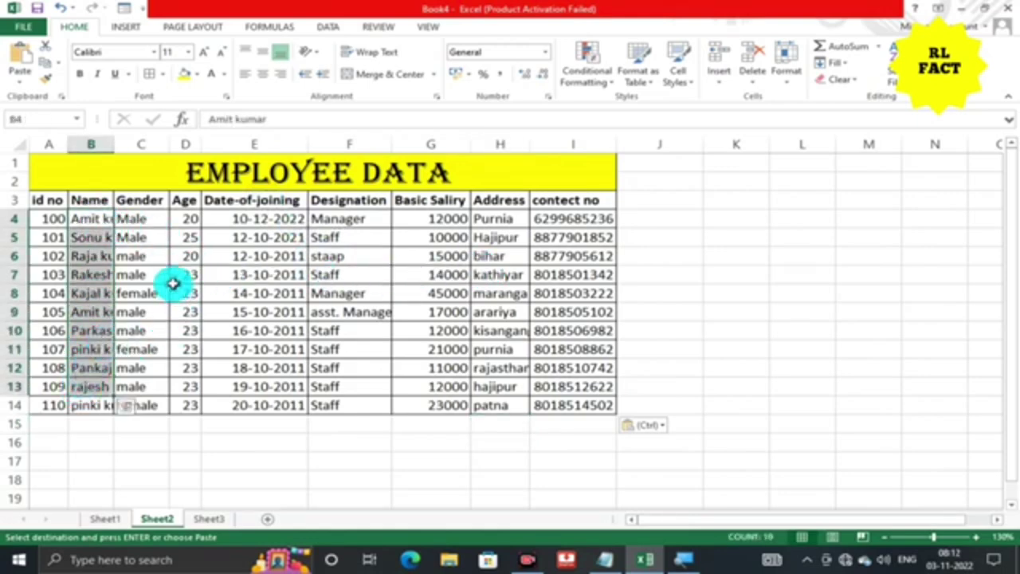
{"action": "left_click", "coordinate": [40, 202]}
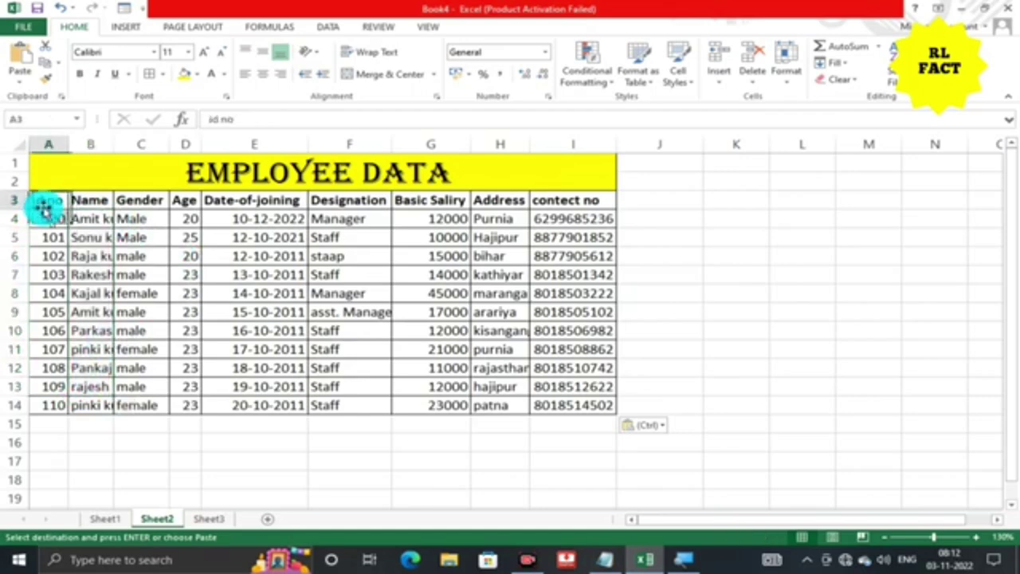
{"action": "left_click_drag", "start_coordinate": [40, 200], "coordinate": [580, 406]}
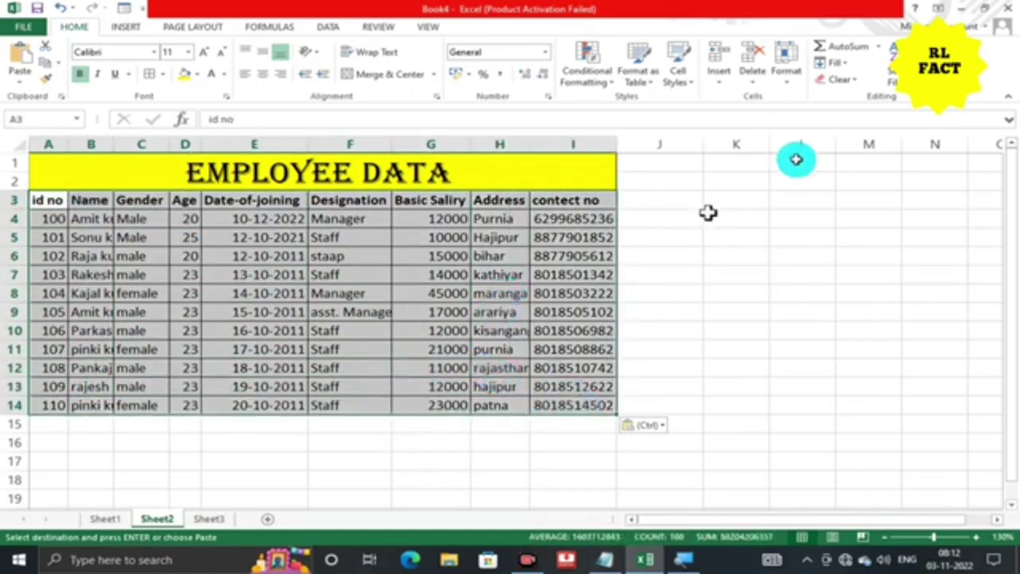
{"action": "left_click", "coordinate": [785, 80]}
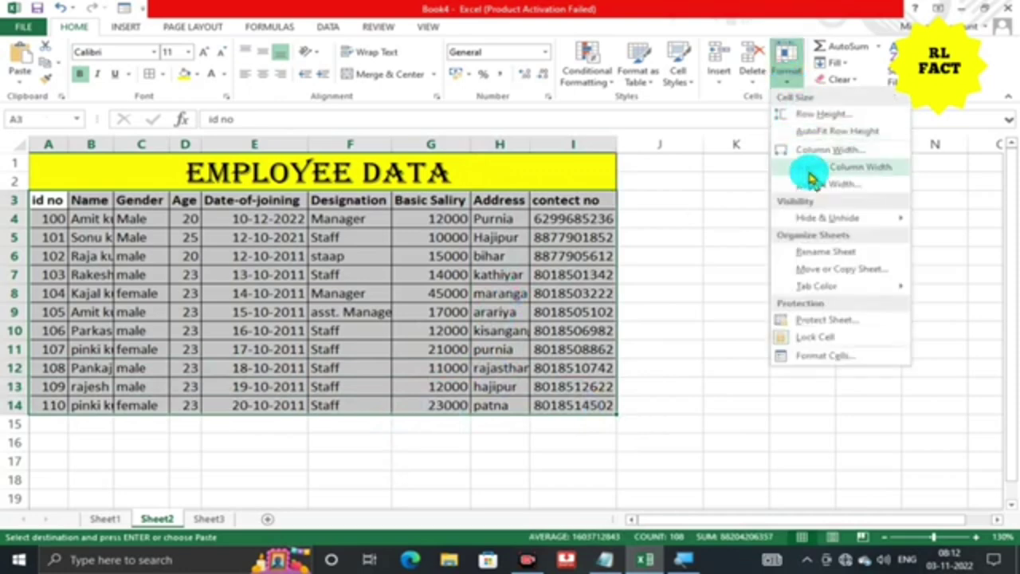